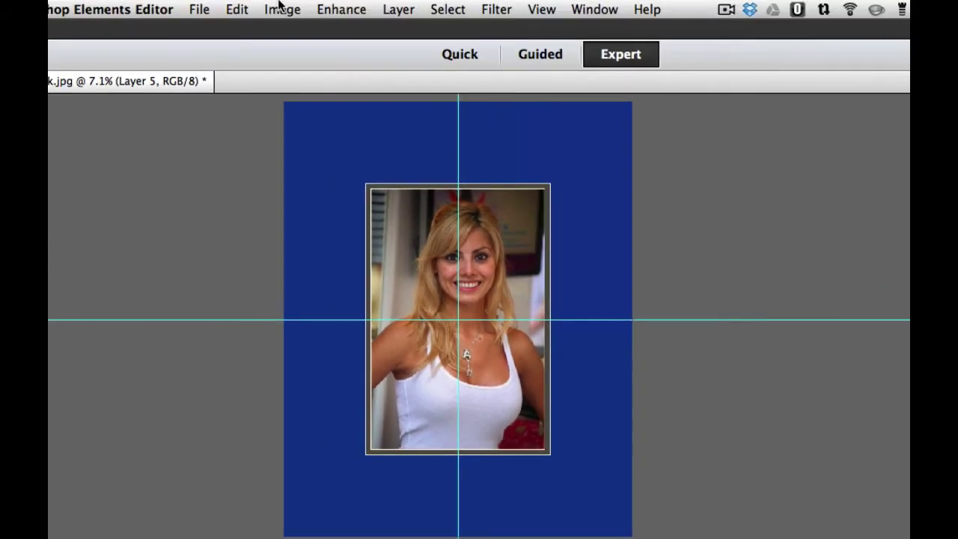
Revert the document to the original portrait photo
click(279, 6)
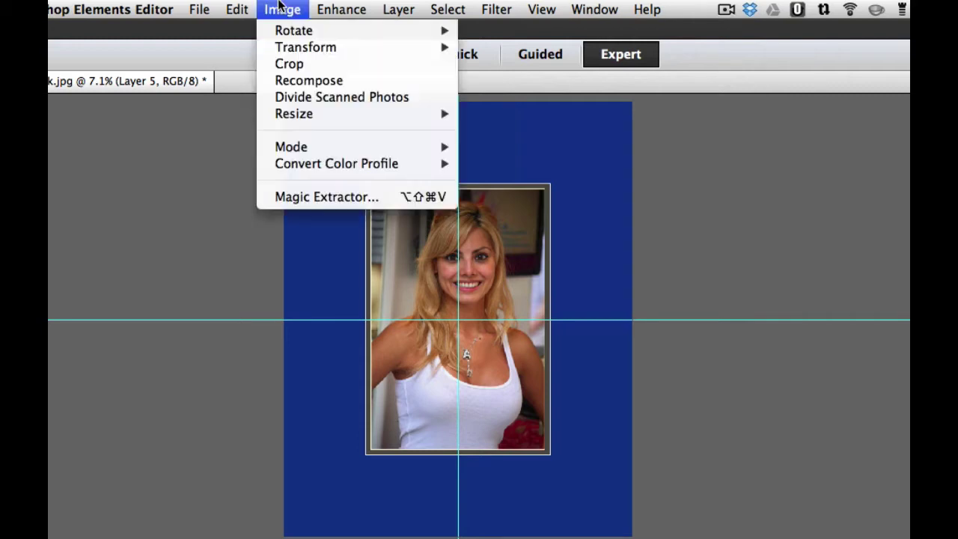
mouse_move(236, 9)
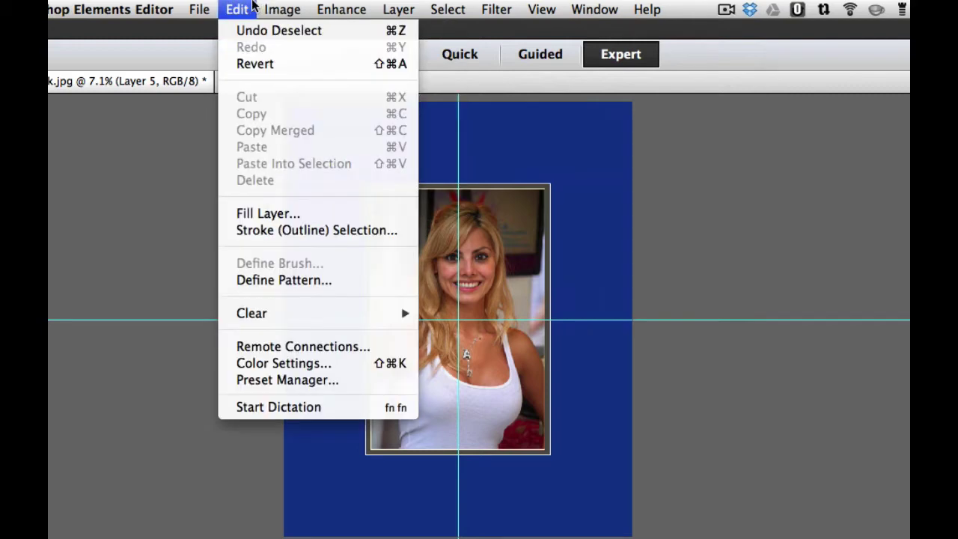
click(248, 65)
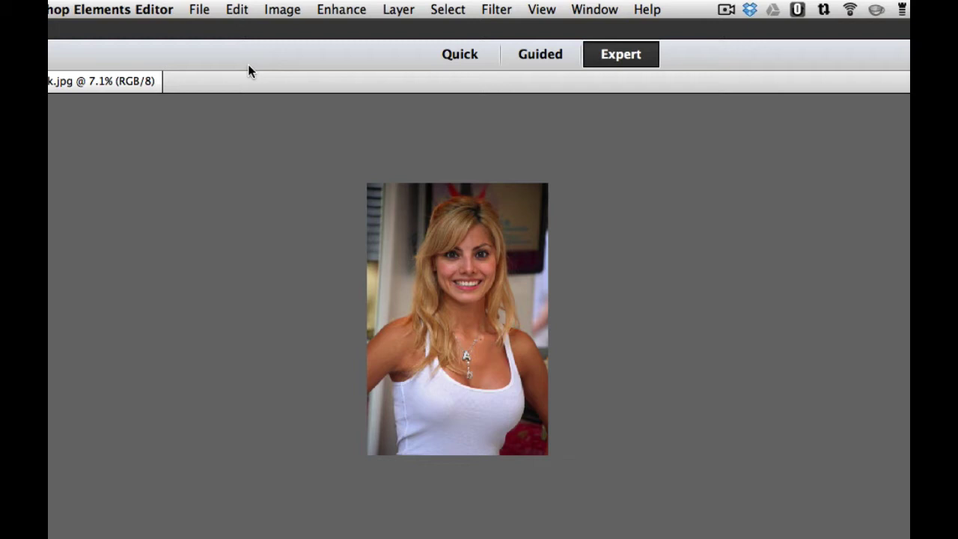
Resize the image to 8 inches wide, giving 8 × 12 inches (2800 × 4200 pixels)
click(276, 9)
mouse_move(294, 110)
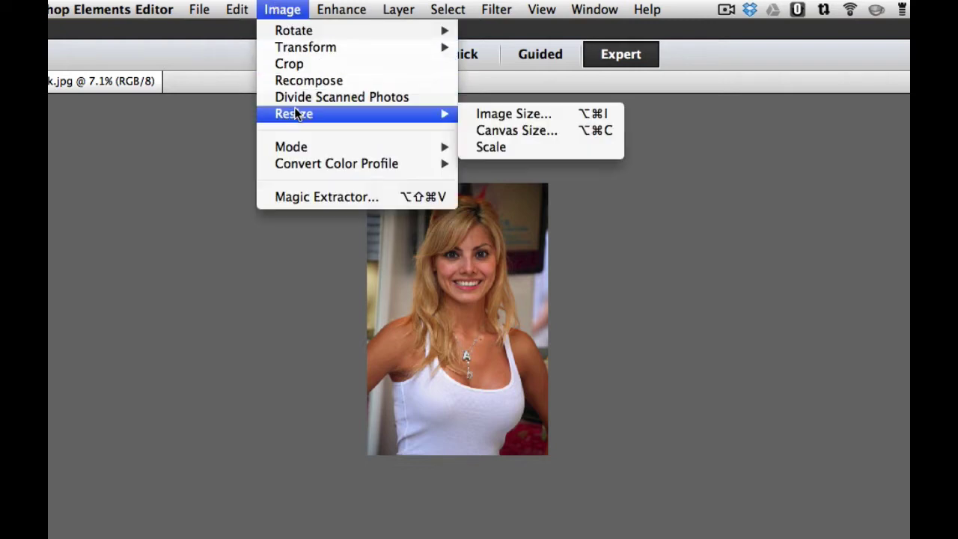
click(488, 115)
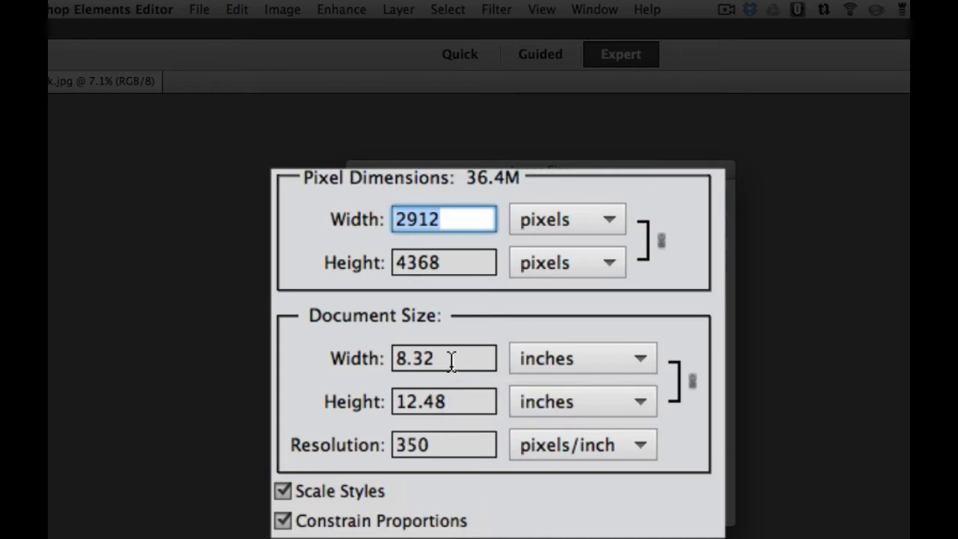
click(452, 361)
drag(452, 361, 352, 351)
text(8)
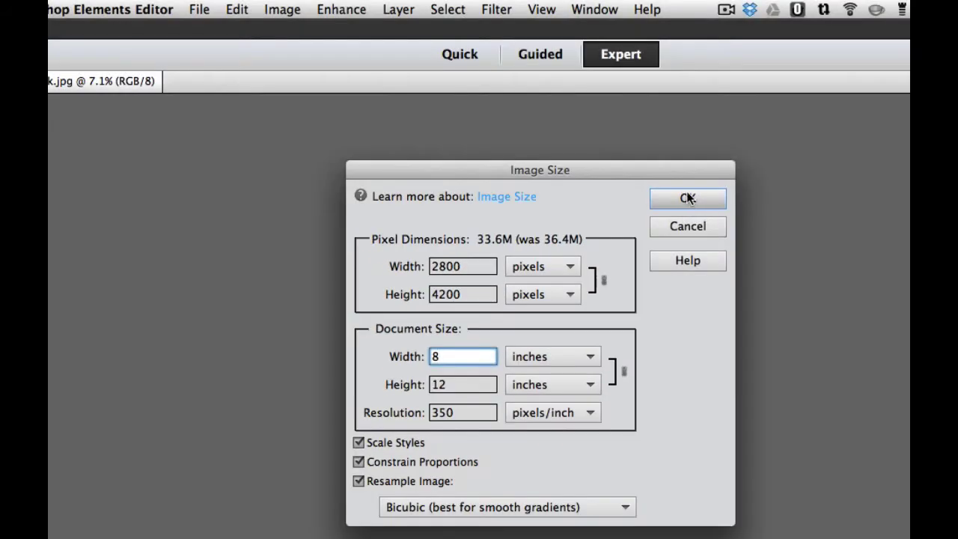
click(688, 199)
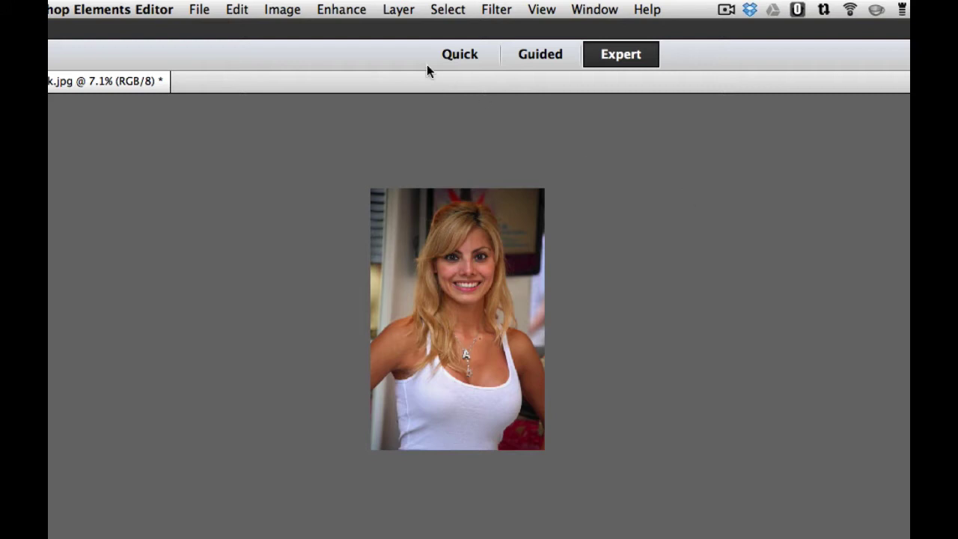
click(291, 8)
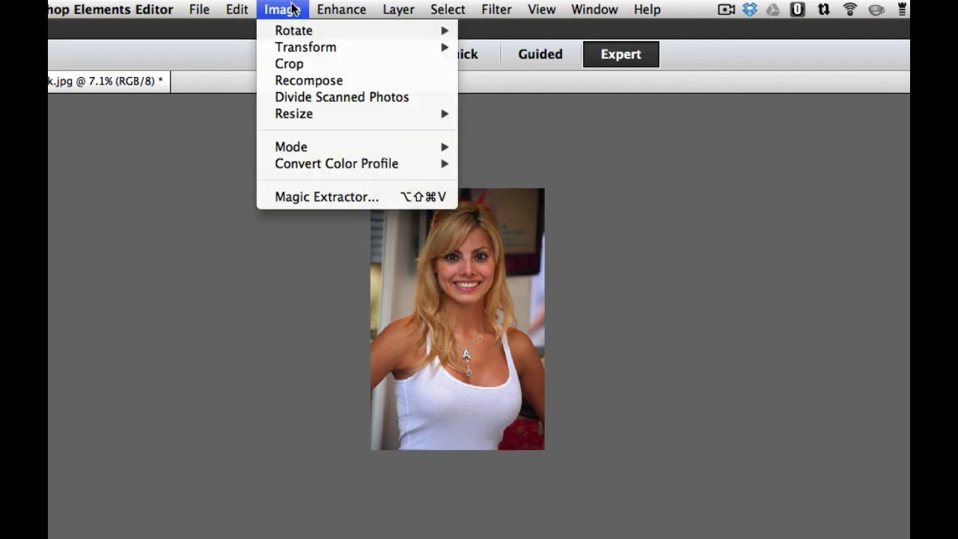
mouse_move(313, 114)
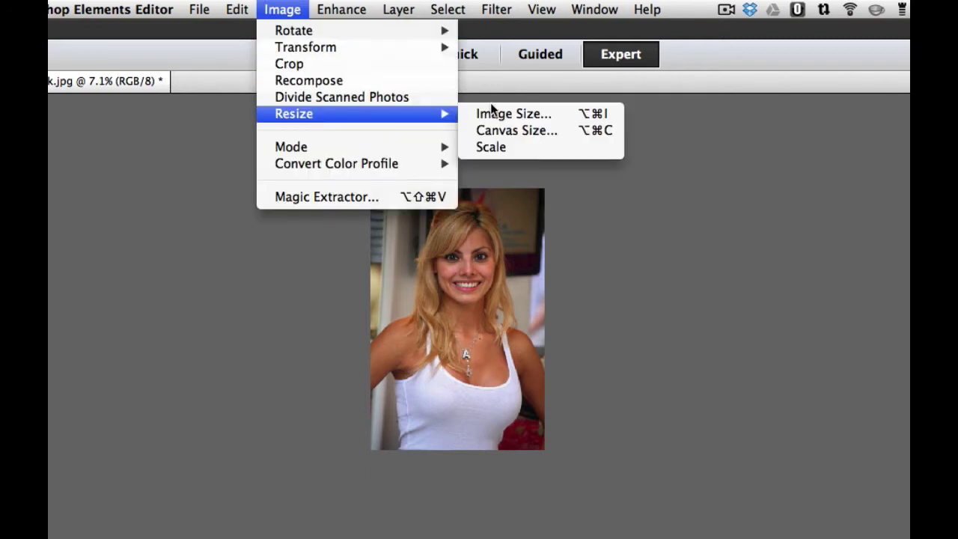
click(498, 137)
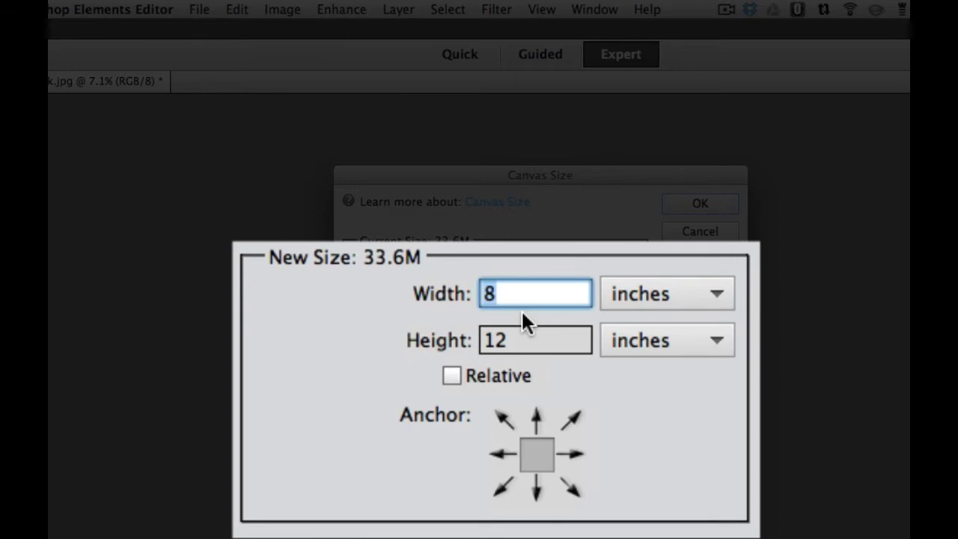
text(16)
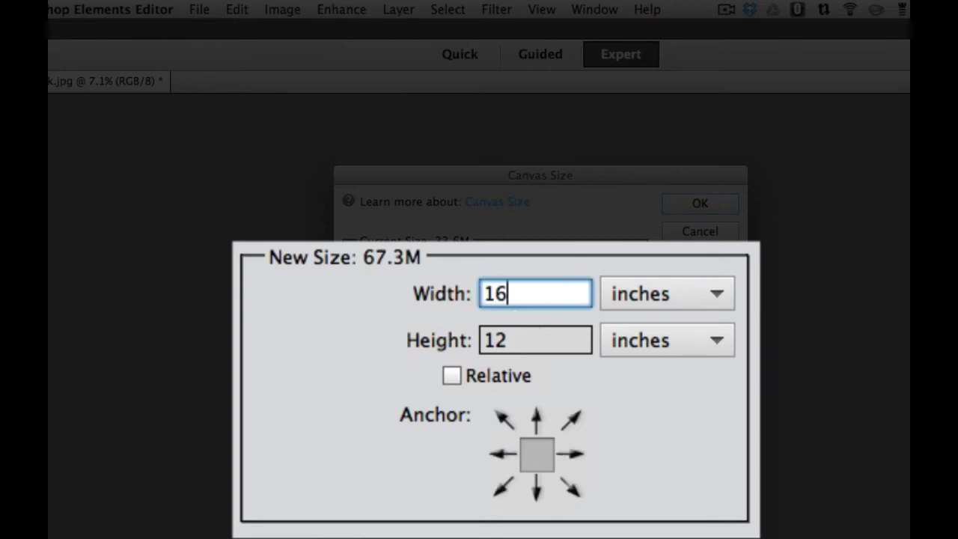
key(Tab)
text(20)
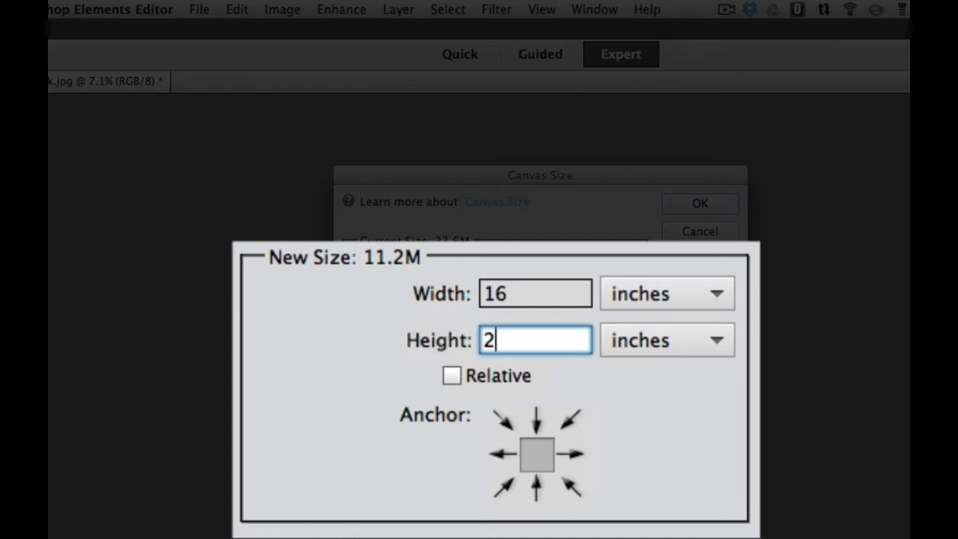
click(451, 376)
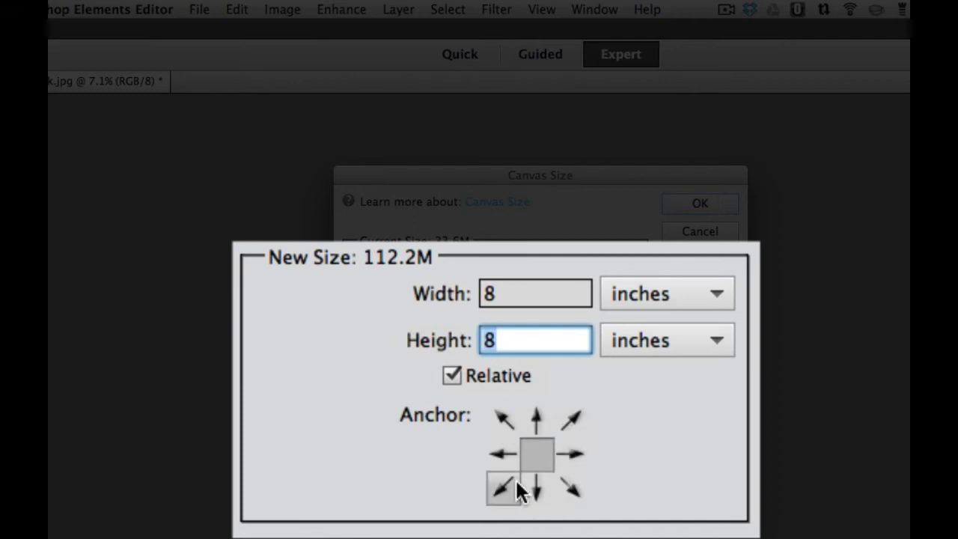
click(508, 452)
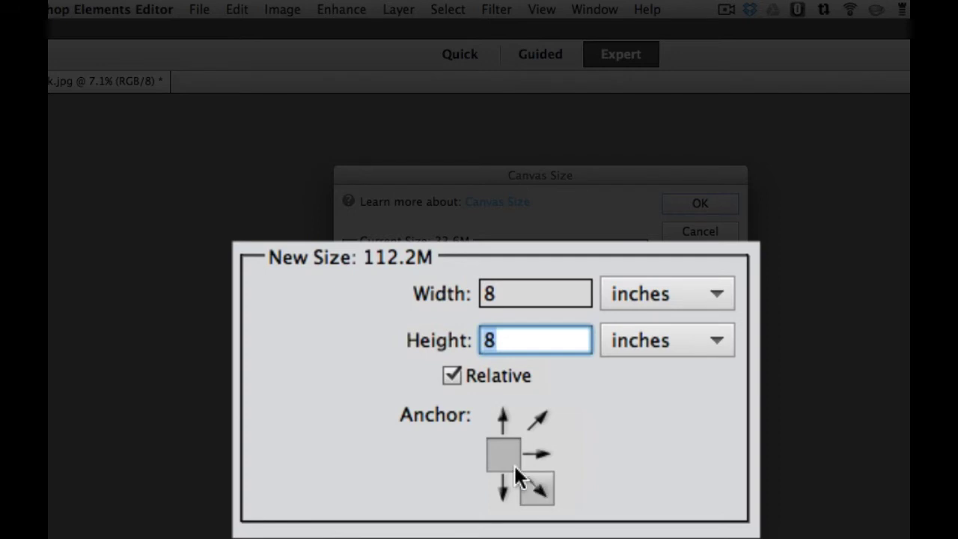
click(542, 453)
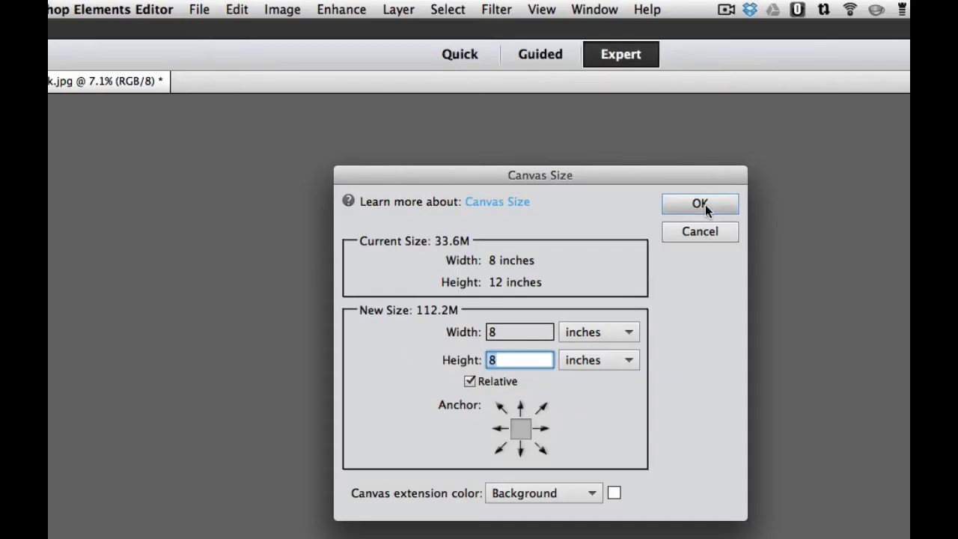
click(706, 205)
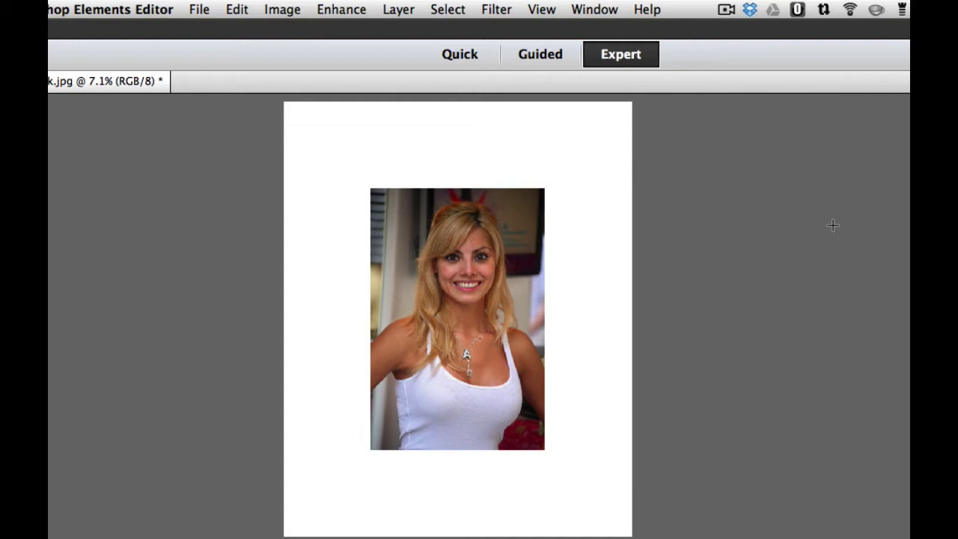
Undo the canvas enlargement, convert Background to Layer 0, and add empty Layer 1 beneath it
key(super+z)
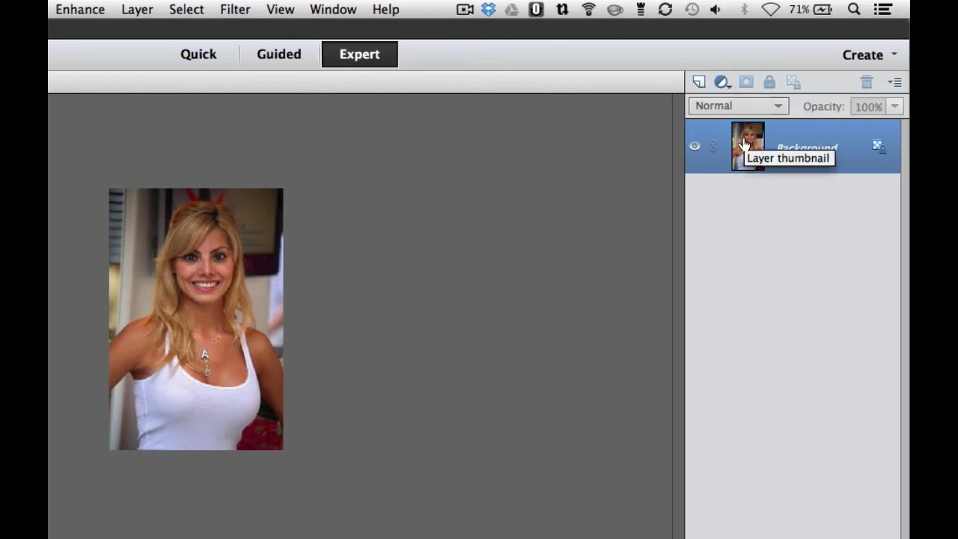
double_click(792, 146)
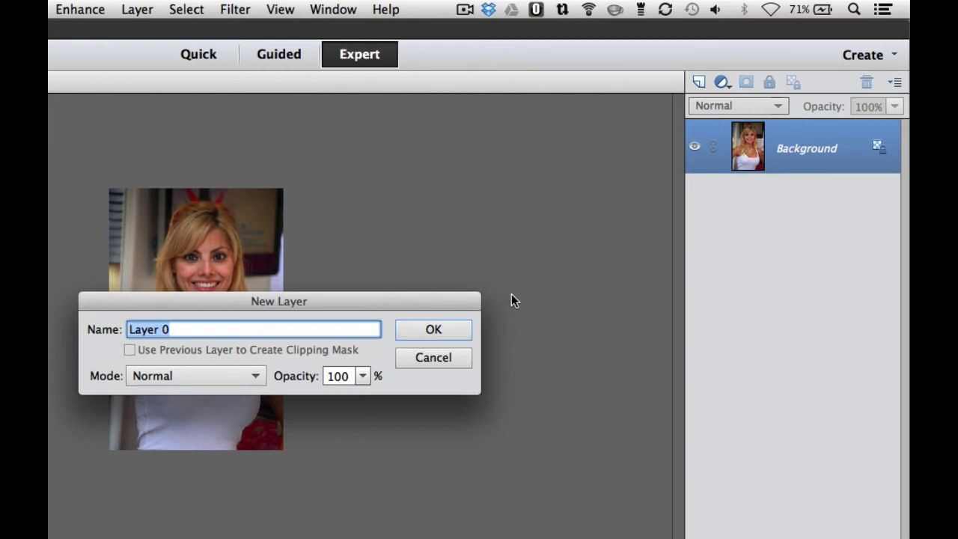
click(456, 329)
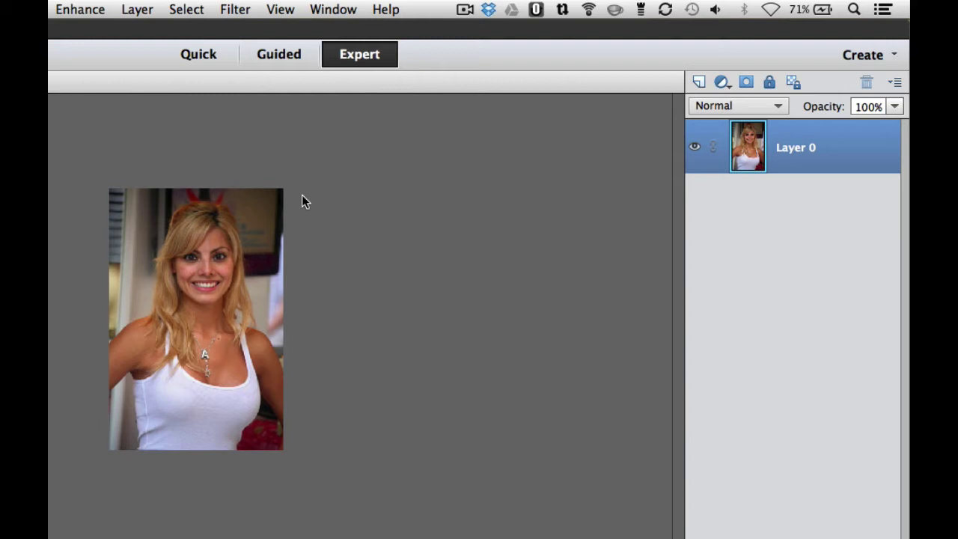
key(super)
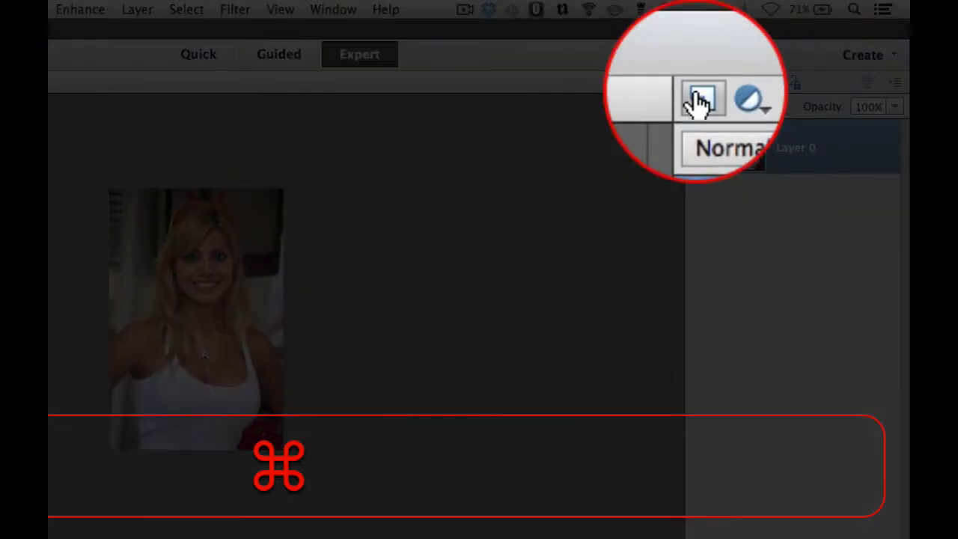
super+click(697, 84)
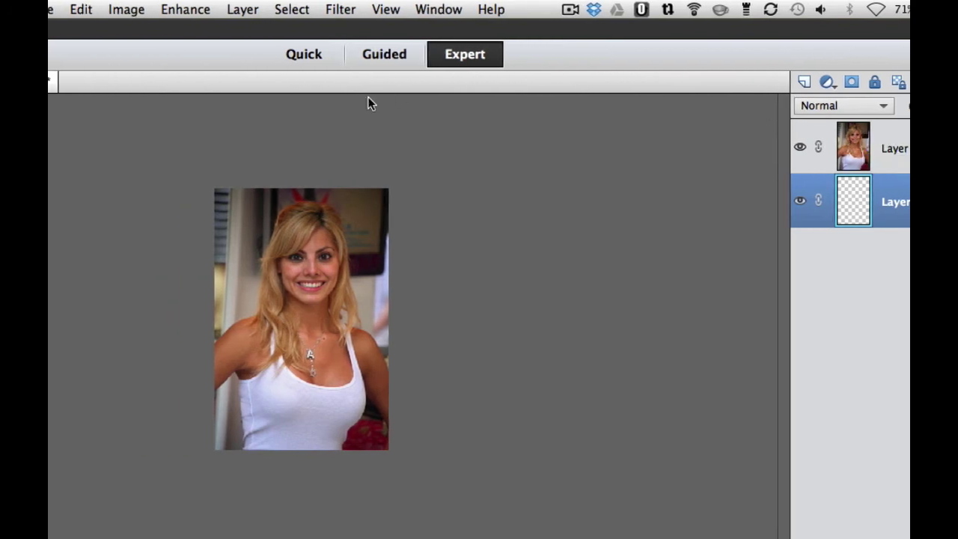
Enlarge the canvas to 16 × 20 inches around the centred portrait
click(128, 8)
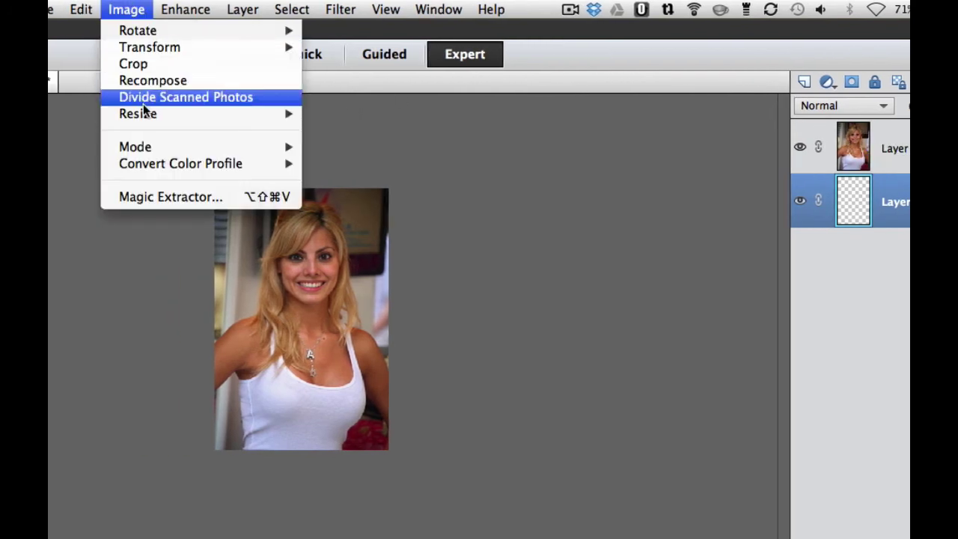
mouse_move(143, 115)
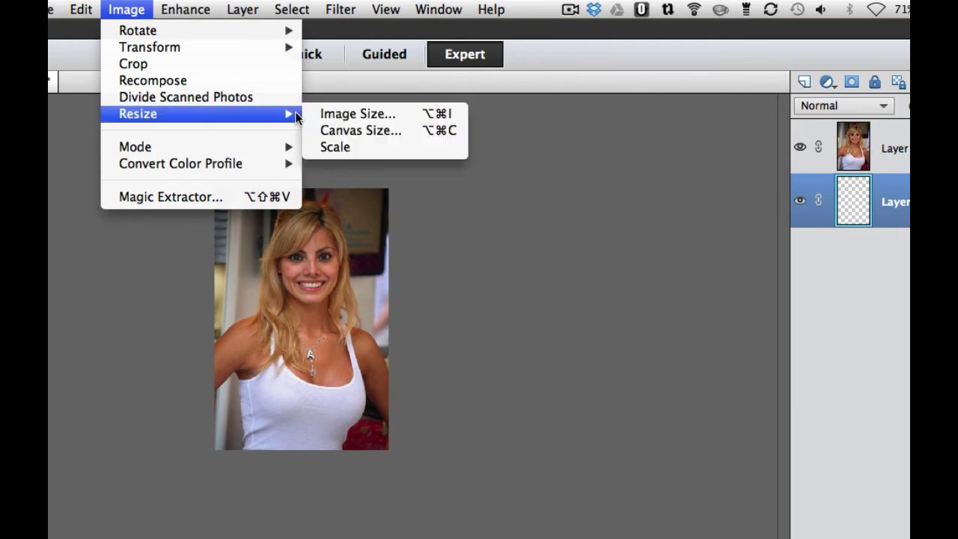
click(326, 131)
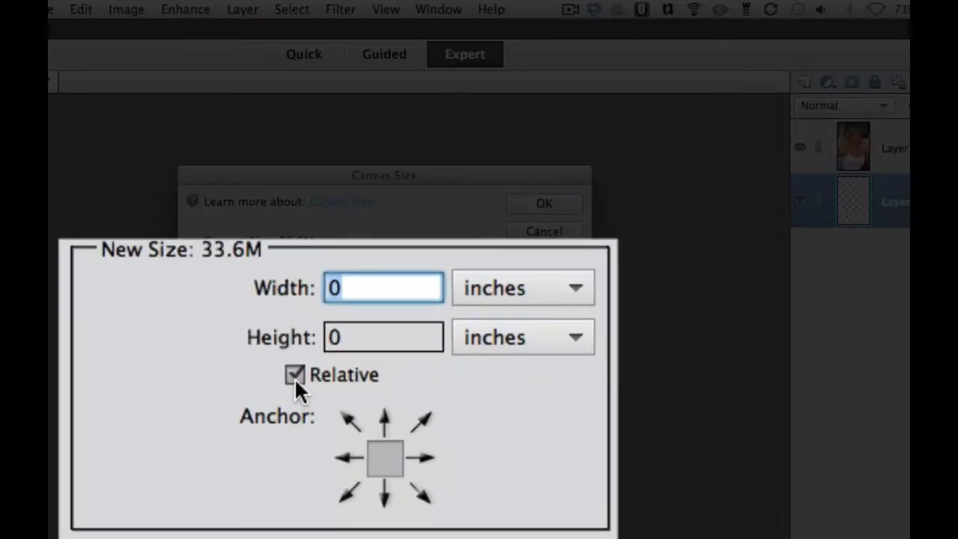
click(294, 376)
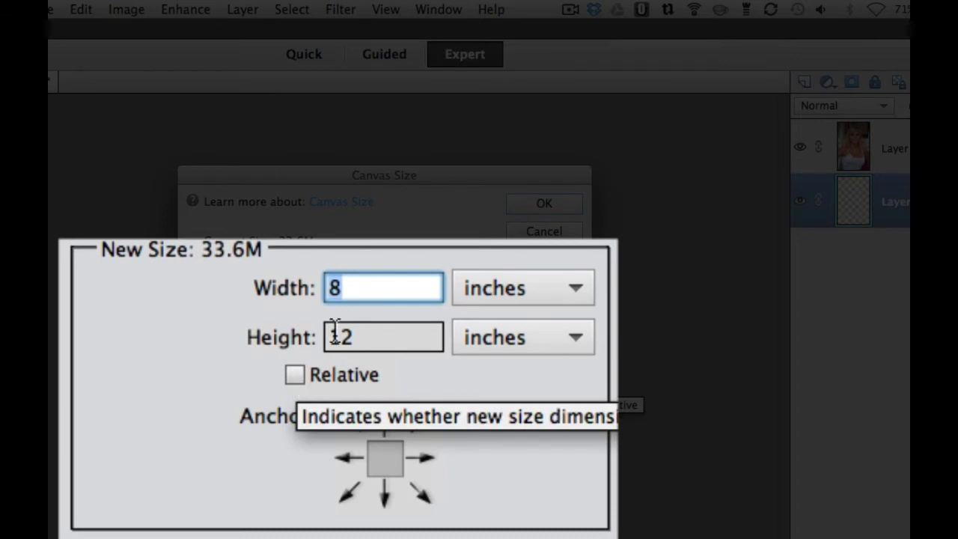
text(16)
key(Tab)
text(20)
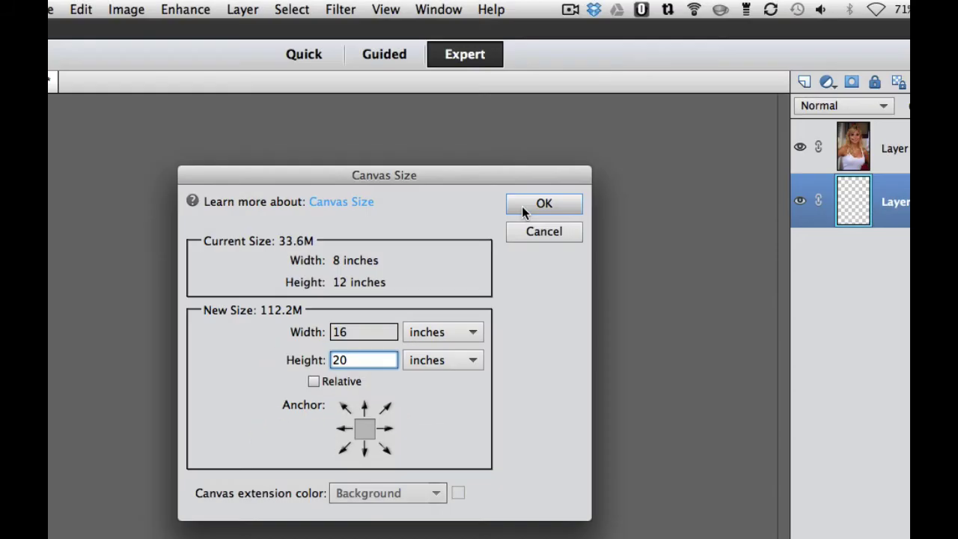
click(521, 206)
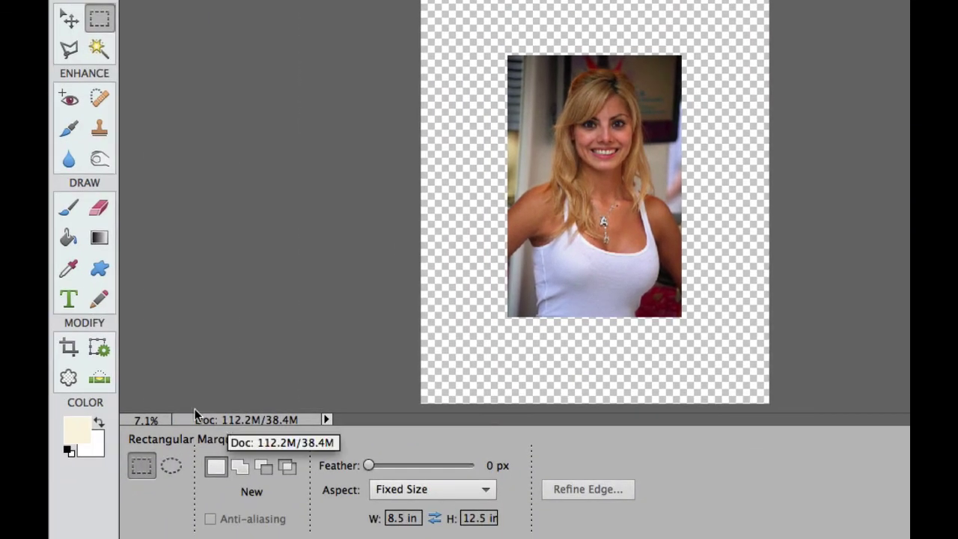
Set the foreground colour to navy #0a0e67 and fill Layer 1 with it
click(74, 431)
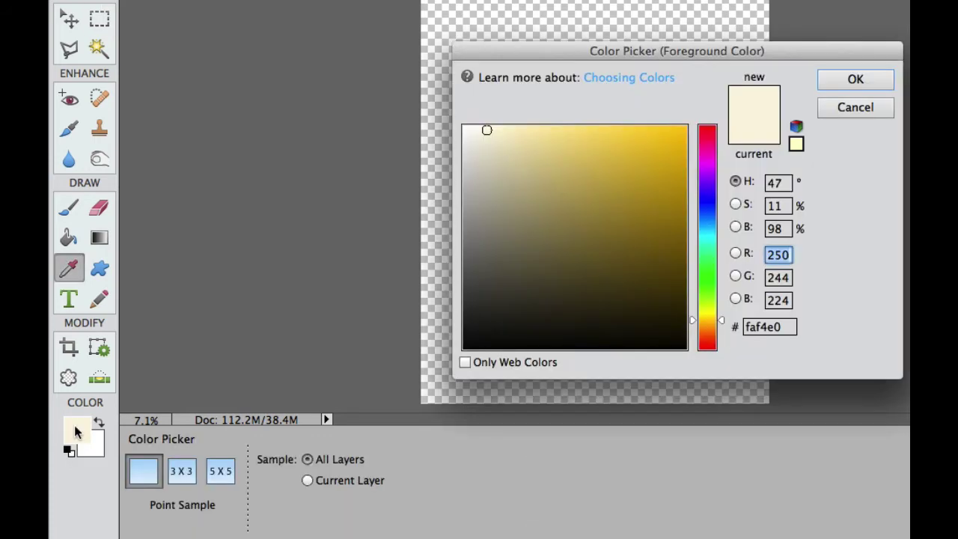
click(712, 202)
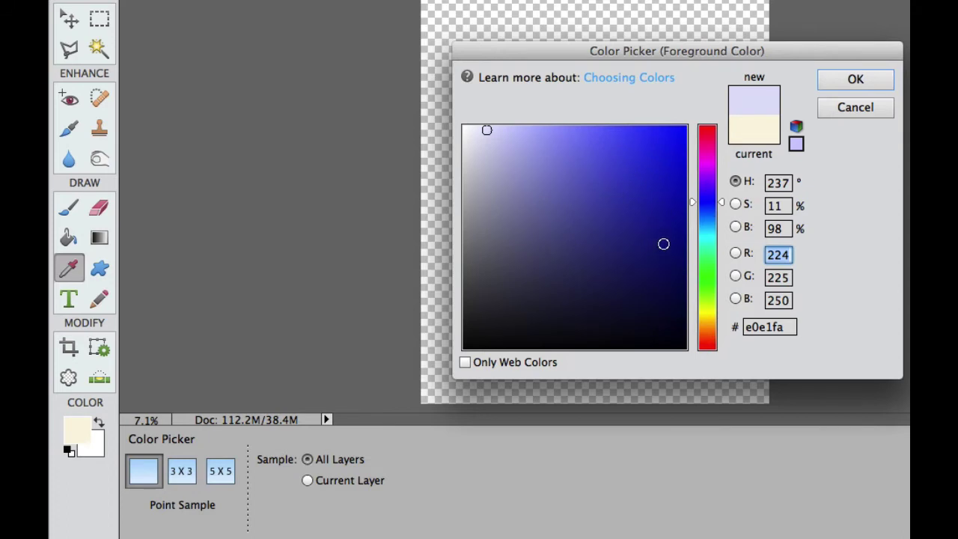
click(665, 259)
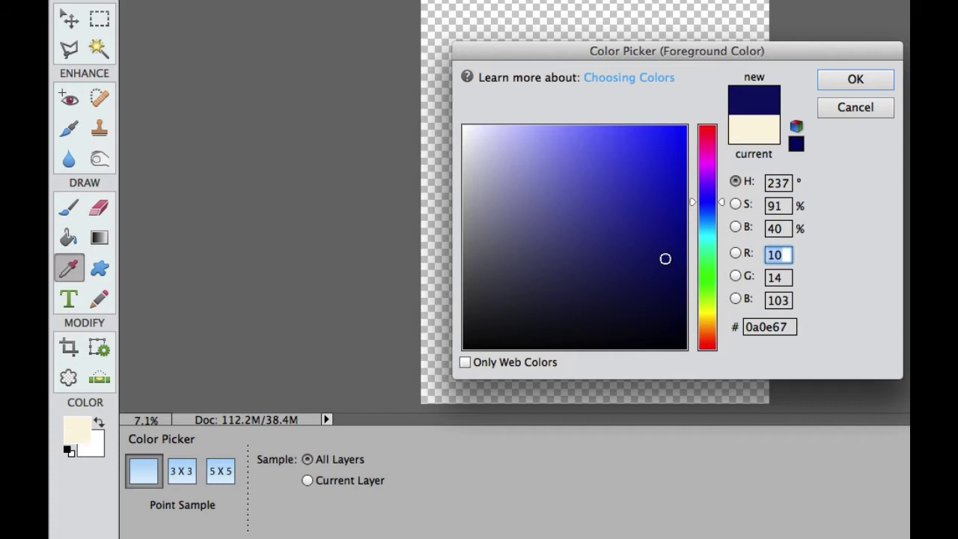
click(856, 79)
key(m)
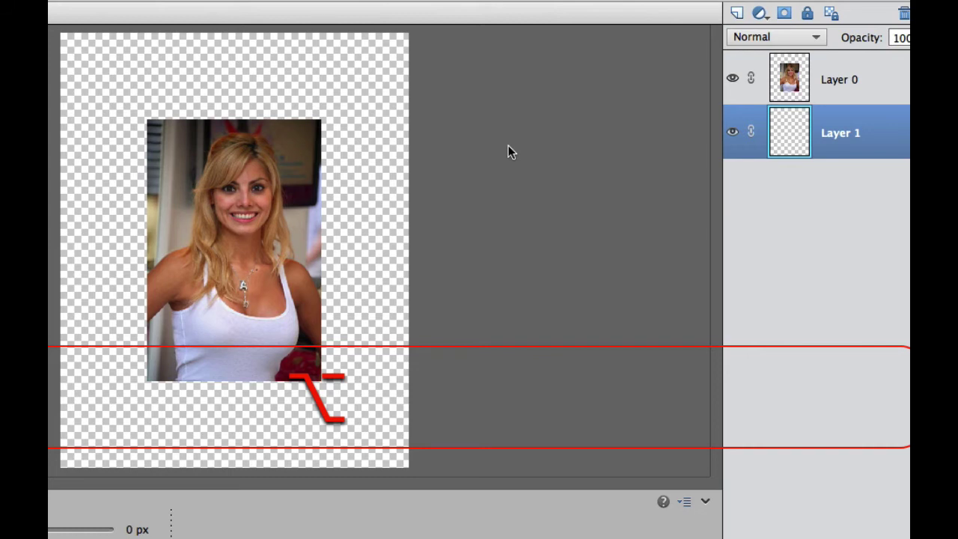
key(alt+BackSpace)
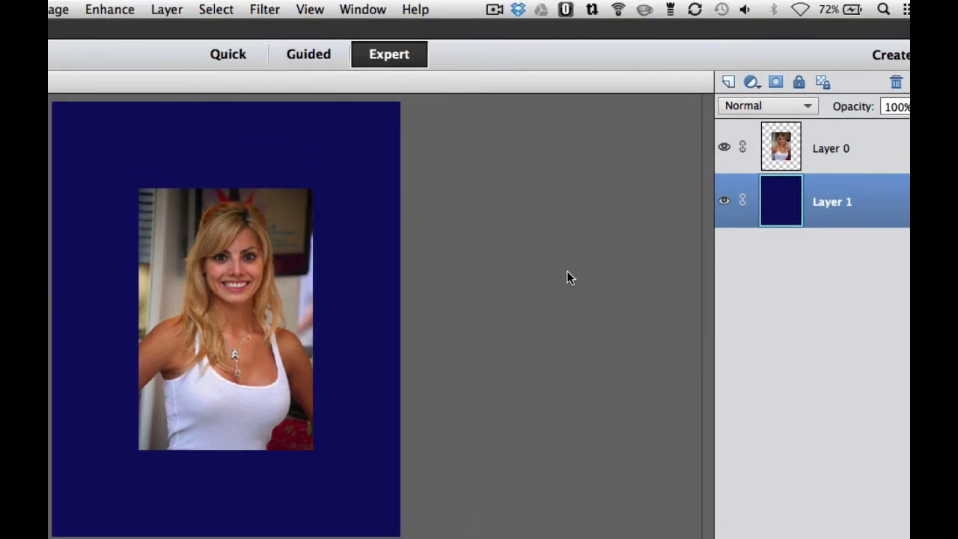
Add a vertical guide at 8 inches and a horizontal guide at 10 inches
click(312, 8)
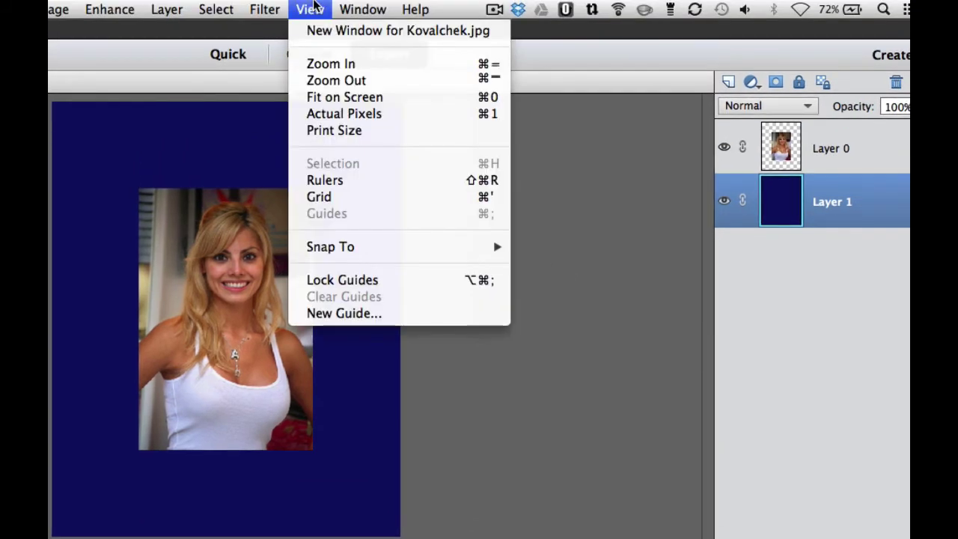
click(347, 313)
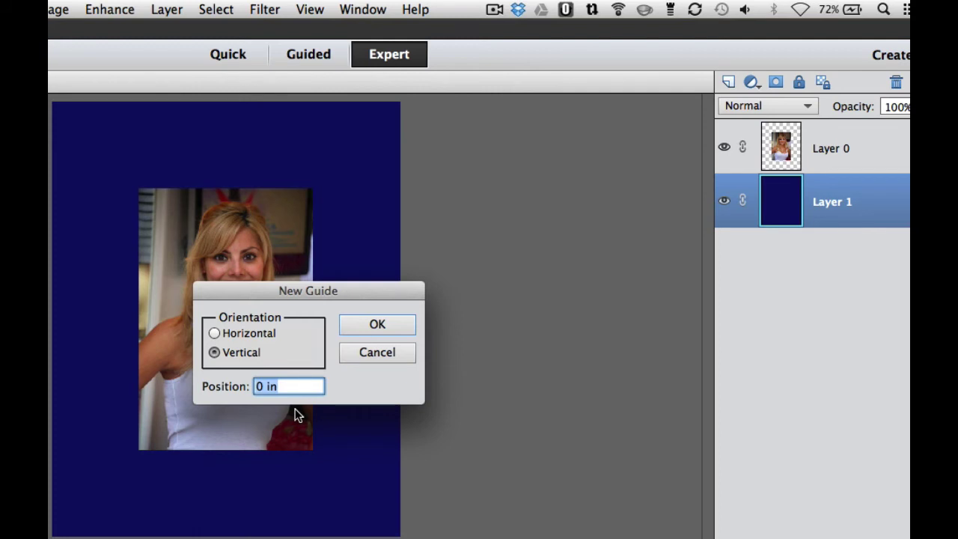
text(8)
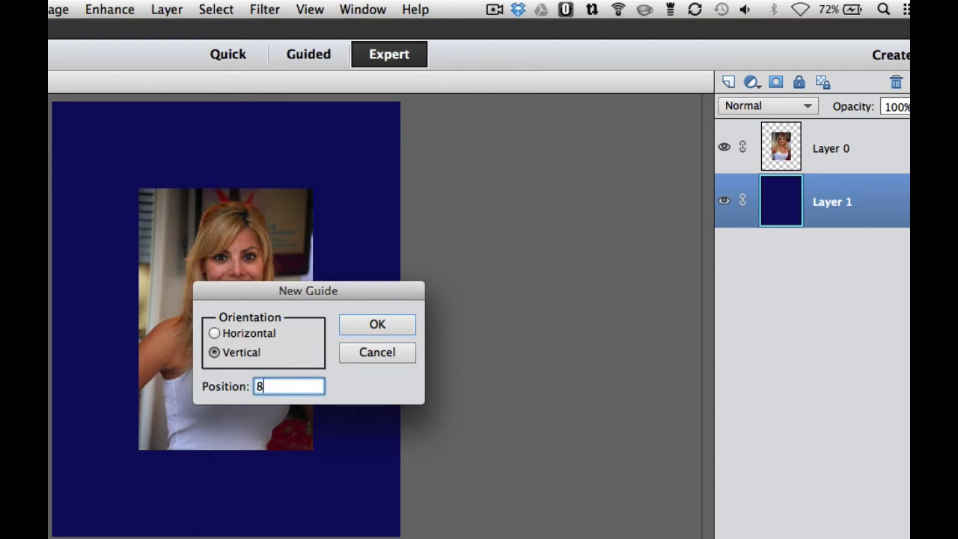
click(385, 331)
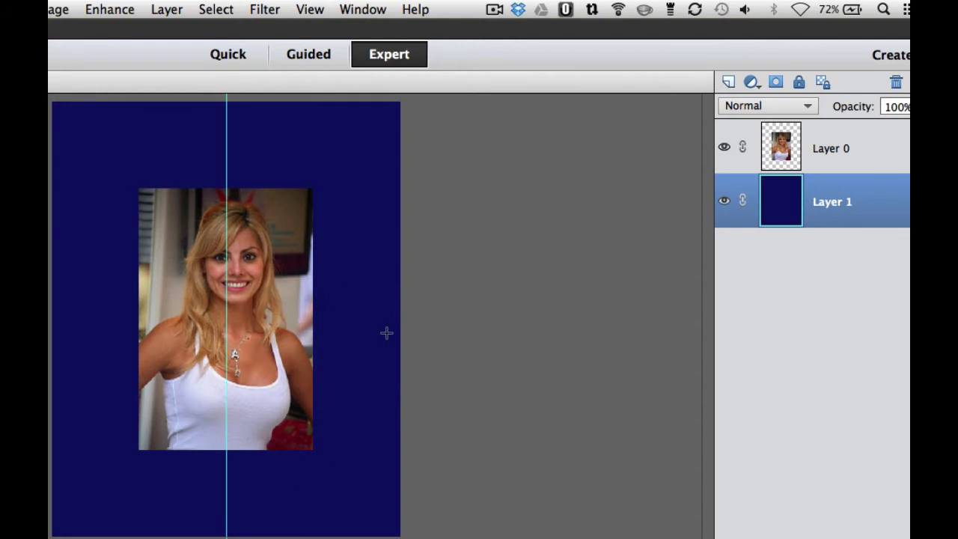
click(310, 9)
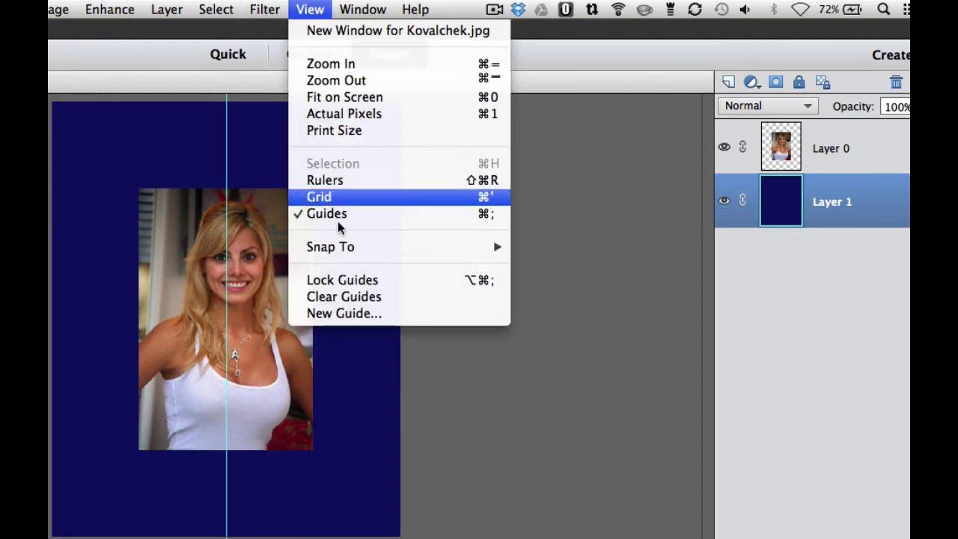
click(342, 314)
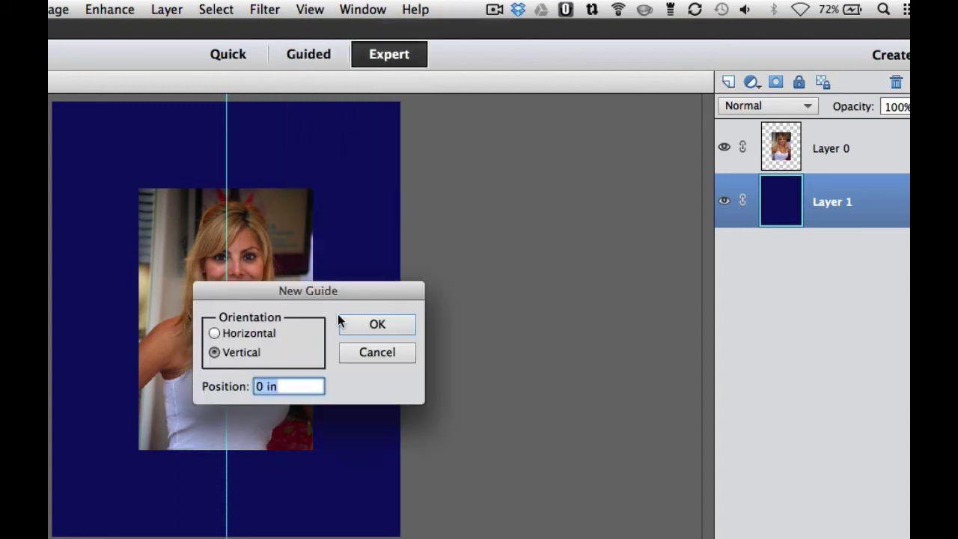
click(216, 331)
text(10)
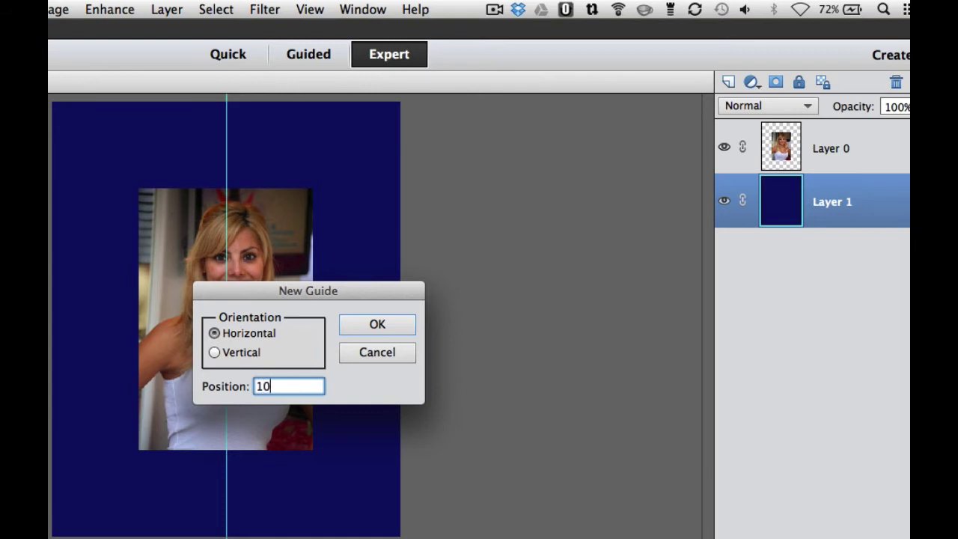
click(367, 326)
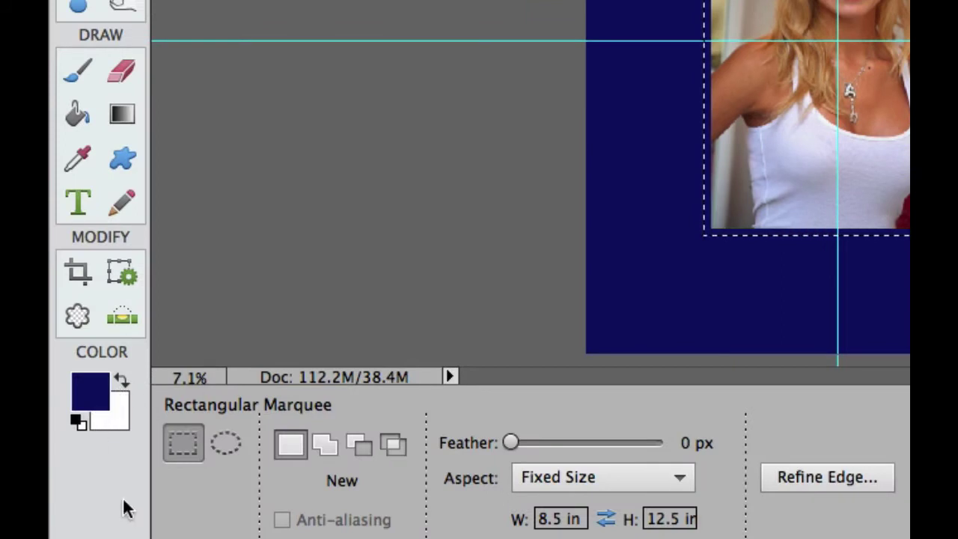
Reset the painting colours to default black and white
key(d)
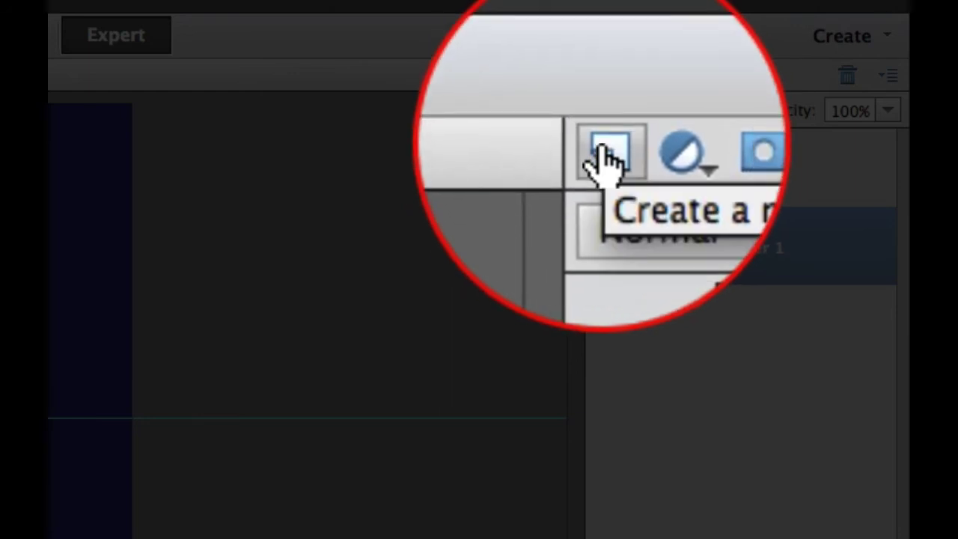
On a new layer, fill the photo's outline selection with black
click(605, 76)
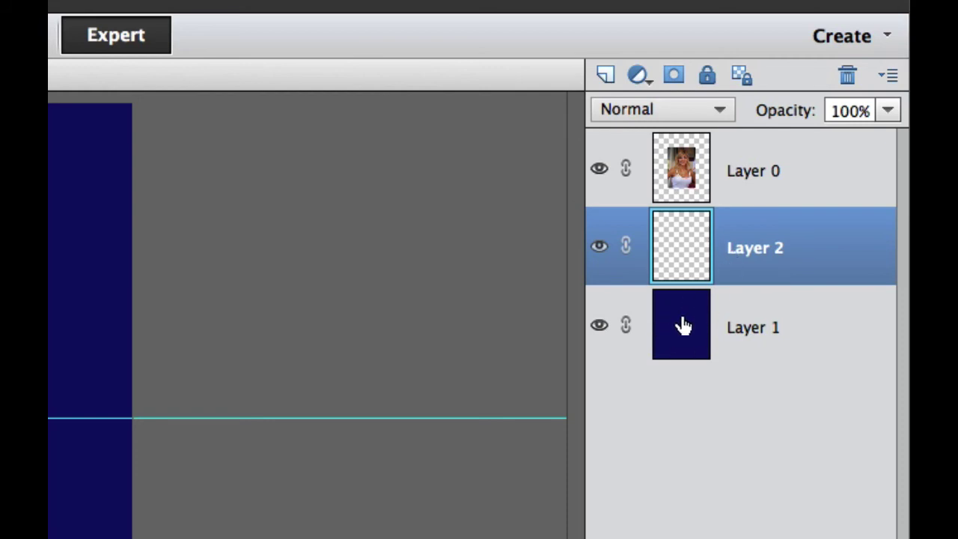
super+click(687, 183)
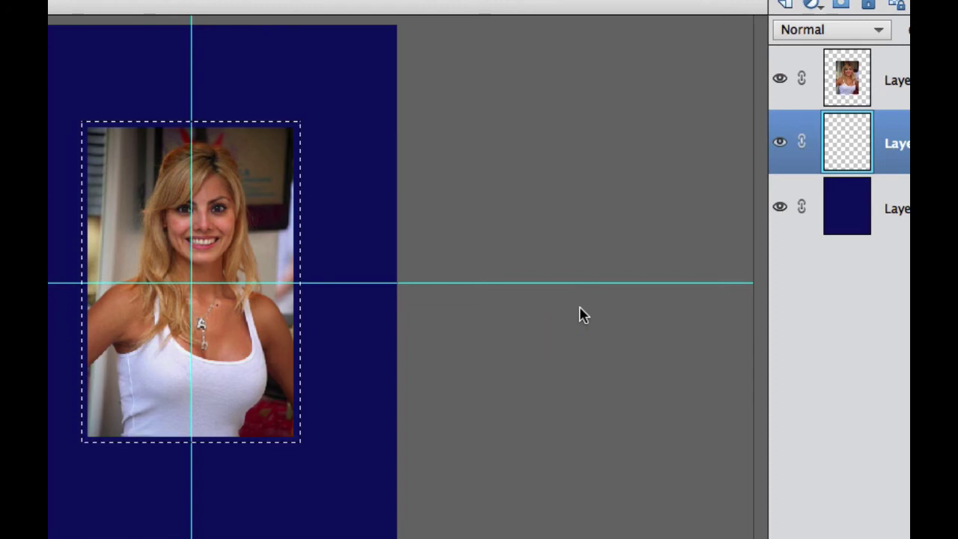
key(alt+BackSpace)
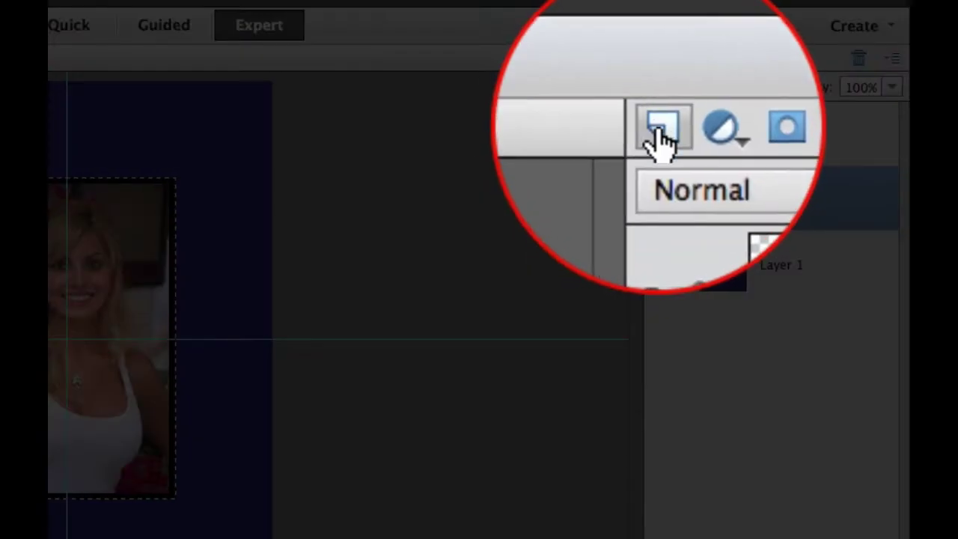
On a new layer, stroke the selection with a 10 px white line inside its edge
click(659, 139)
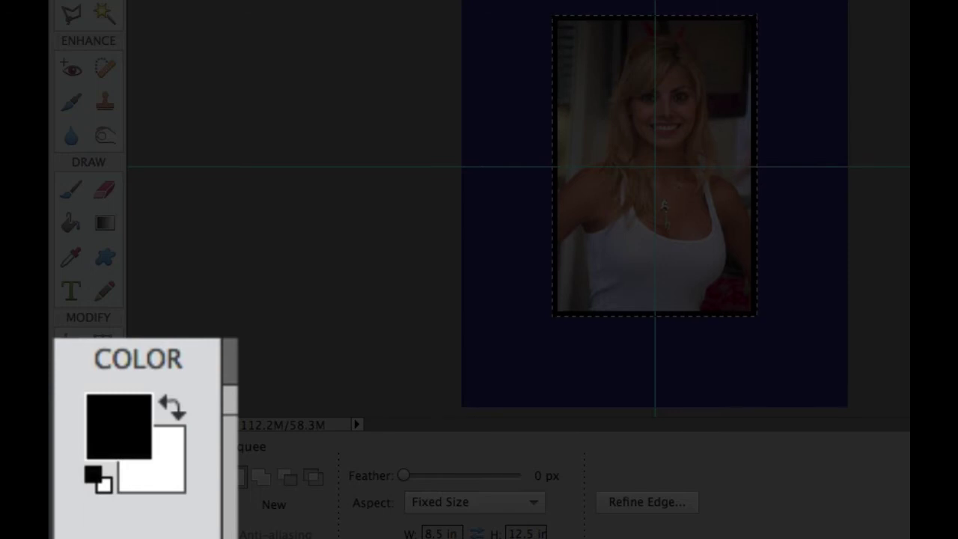
key(x)
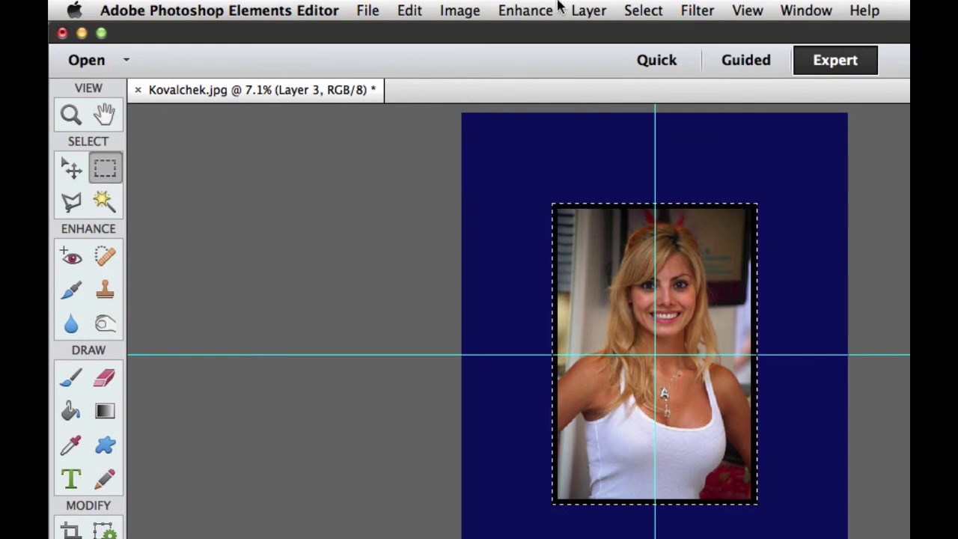
click(413, 10)
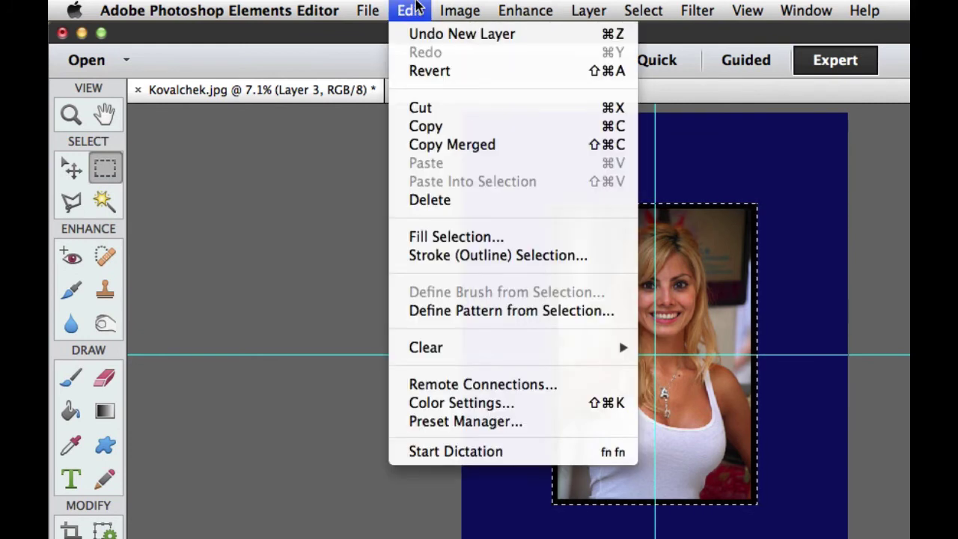
click(462, 258)
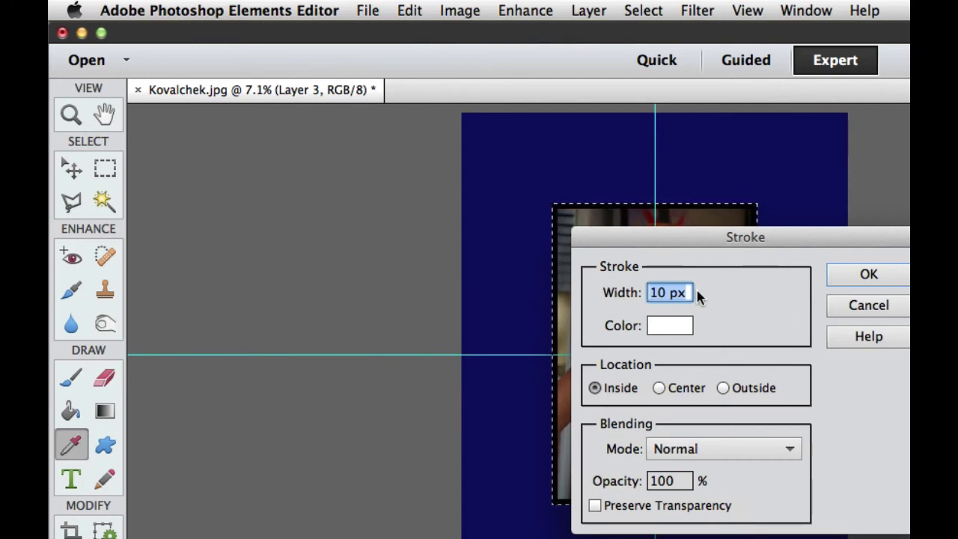
click(876, 276)
click(877, 276)
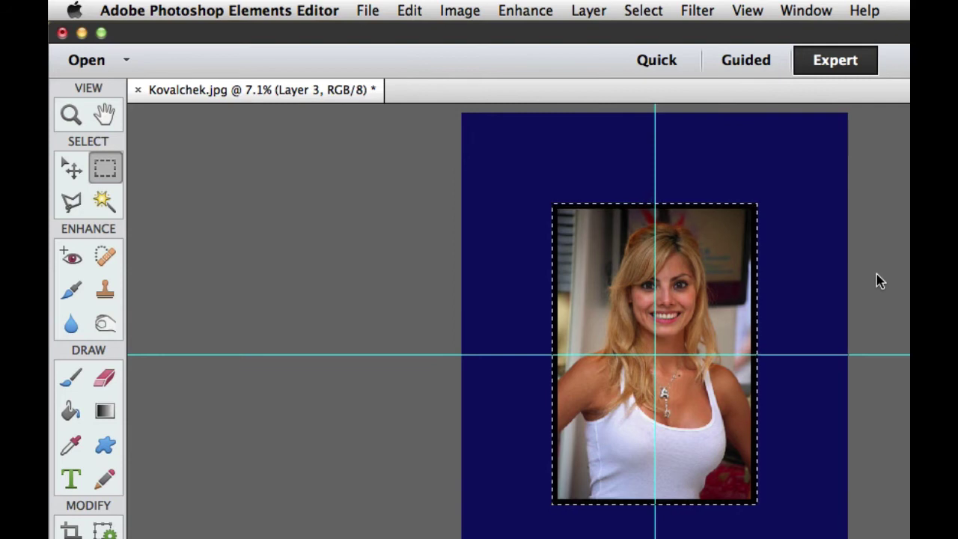
Deselect the photo outline and add a new empty Layer 4
click(618, 11)
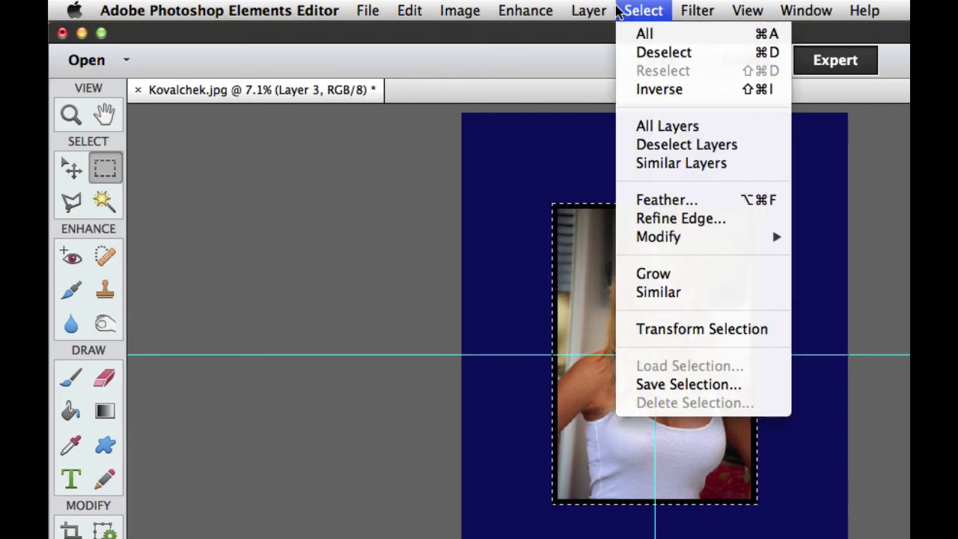
mouse_move(865, 10)
key(Escape)
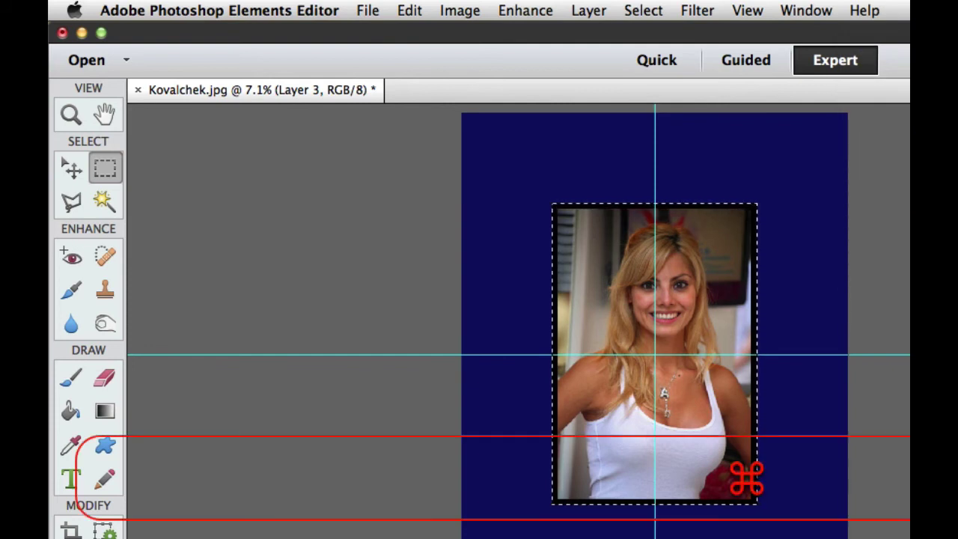
key(super+d)
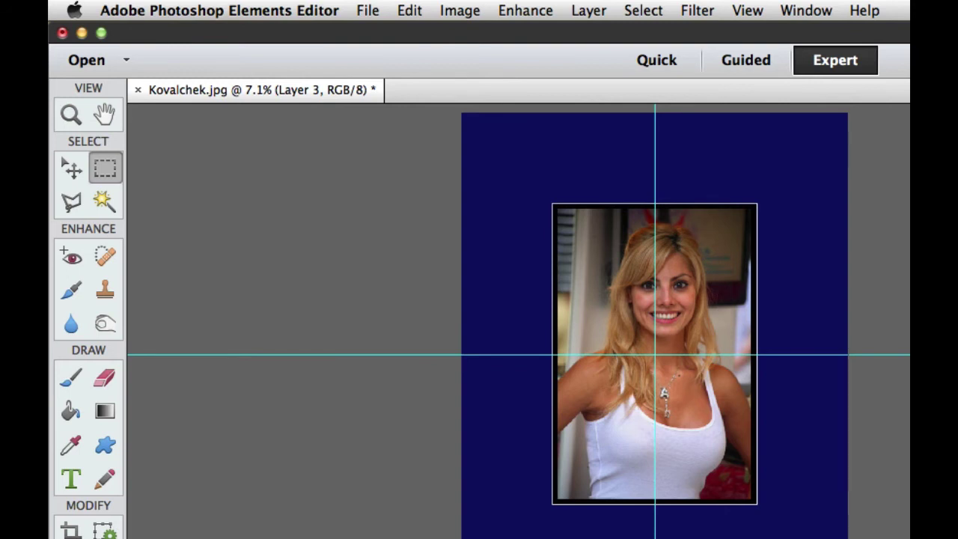
key(super+j)
Revert the photo to its original saved state
click(422, 6)
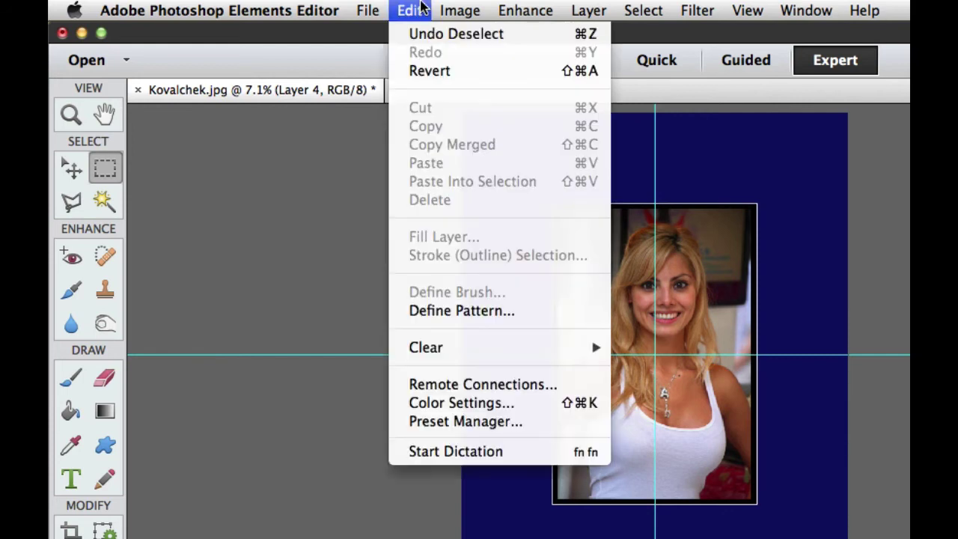
click(423, 70)
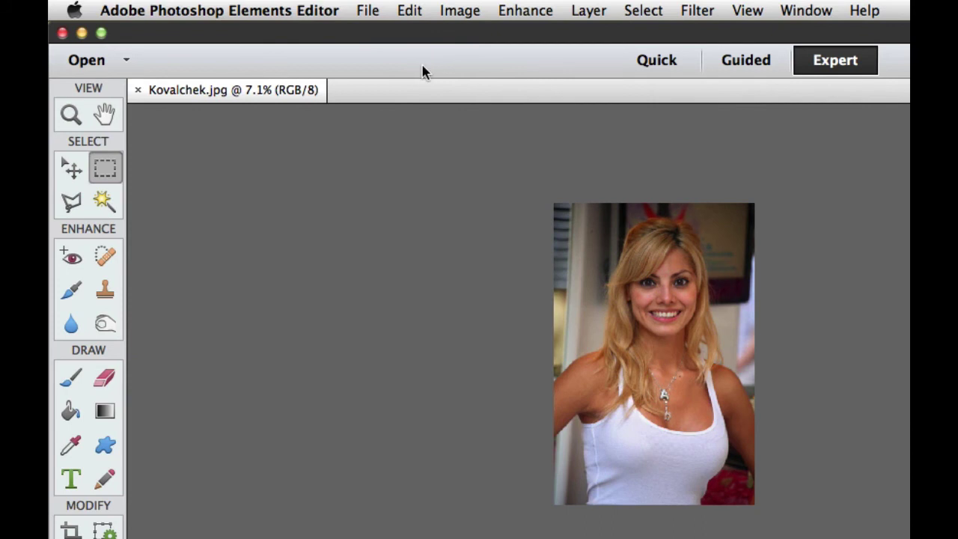
key(super+equal)
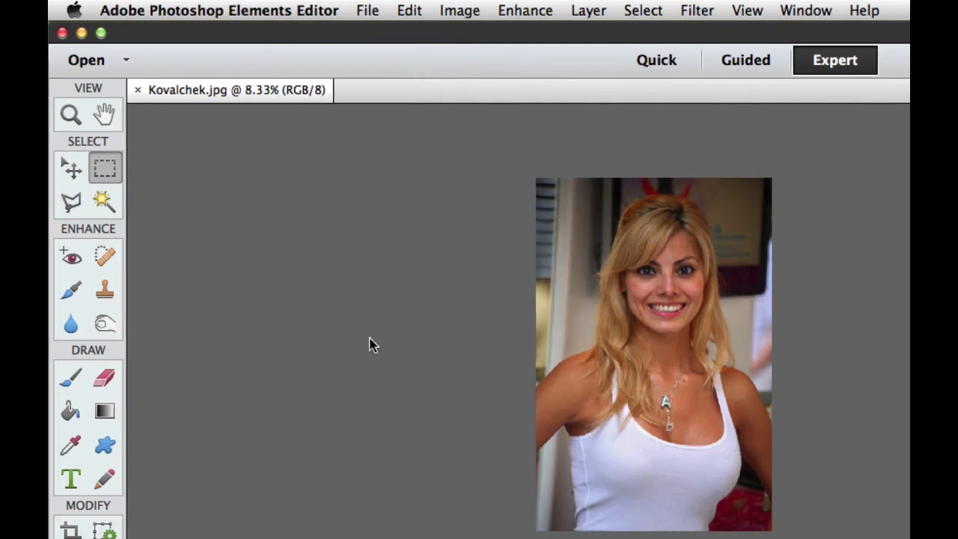
Resize the image to 8 × 12 inches at 350 pixels/inch (2800 × 4200 pixels)
click(459, 12)
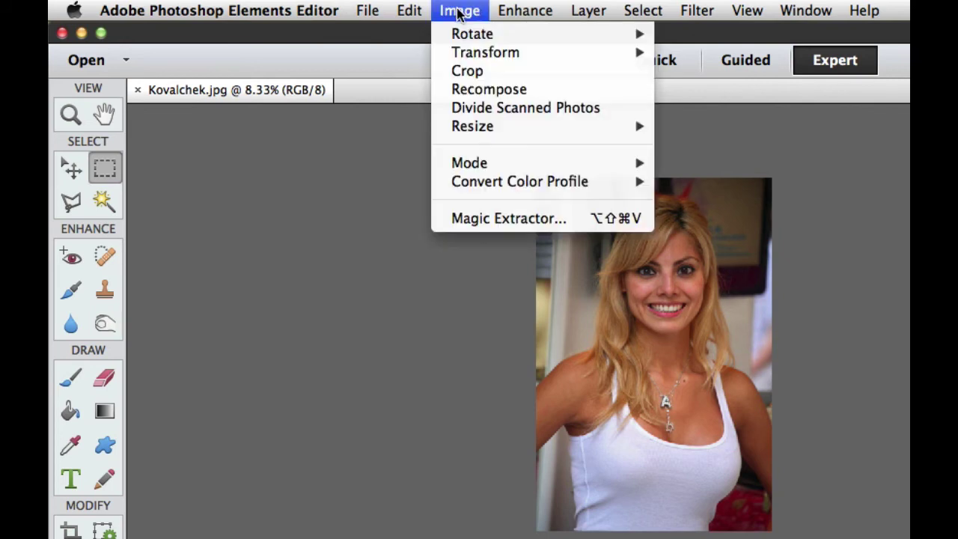
mouse_move(488, 128)
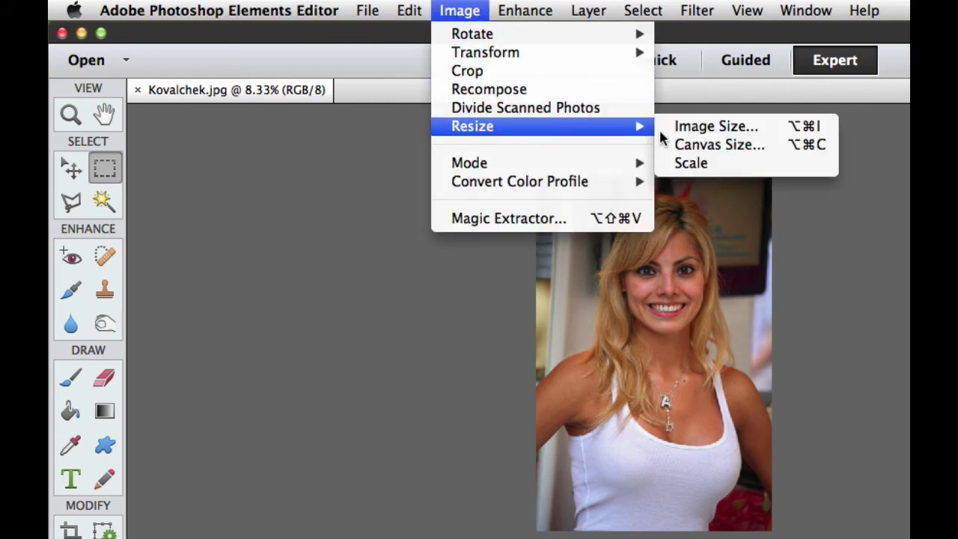
click(700, 132)
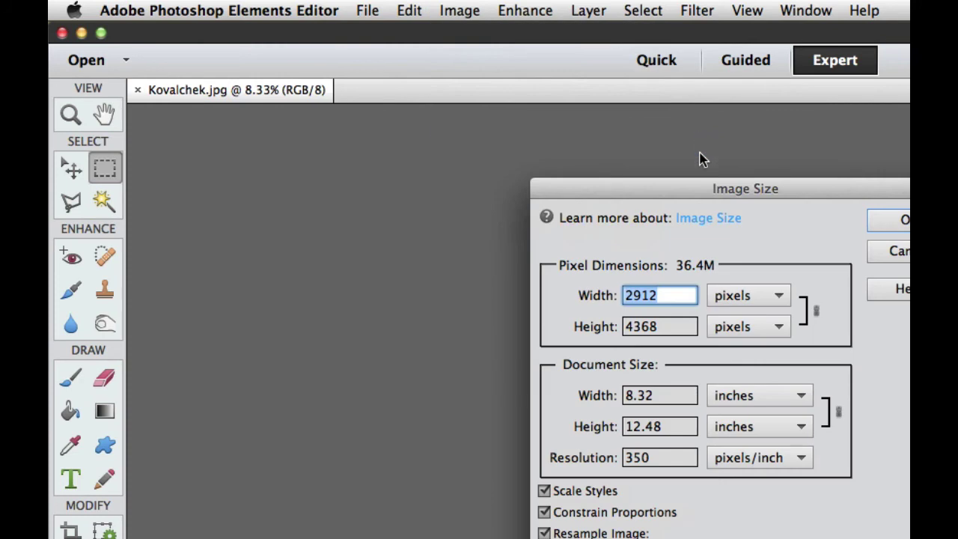
click(667, 396)
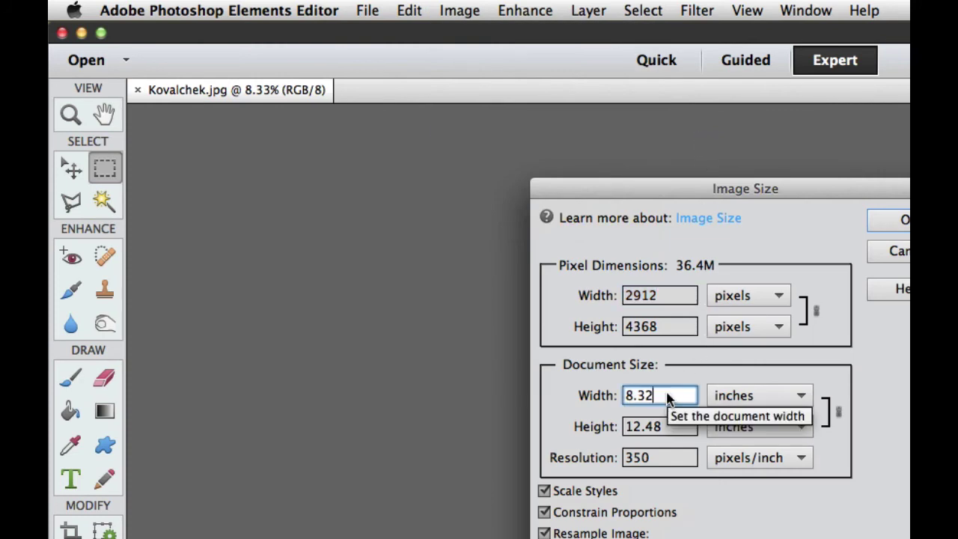
double_click(667, 395)
text(8)
key(Tab)
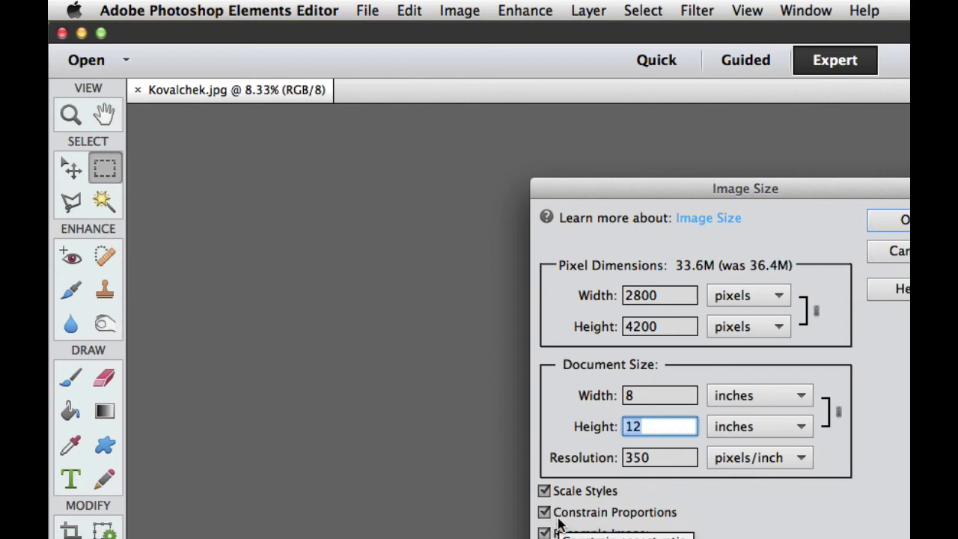
click(899, 220)
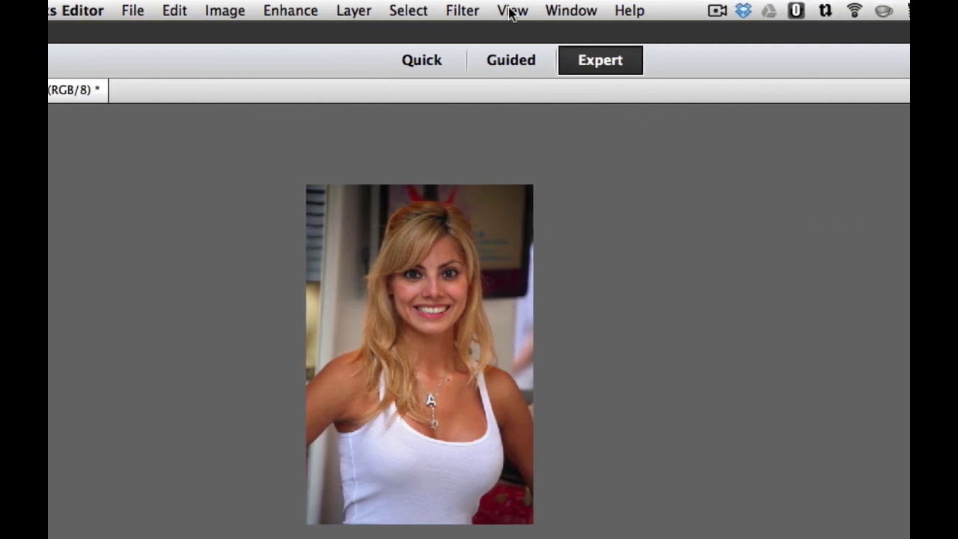
Add a vertical guide at 4 inches
click(511, 12)
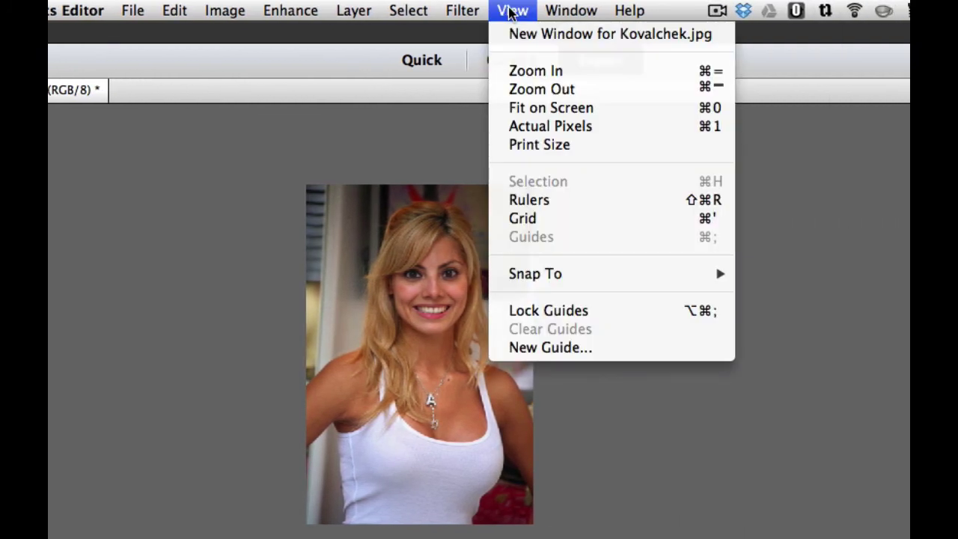
click(524, 347)
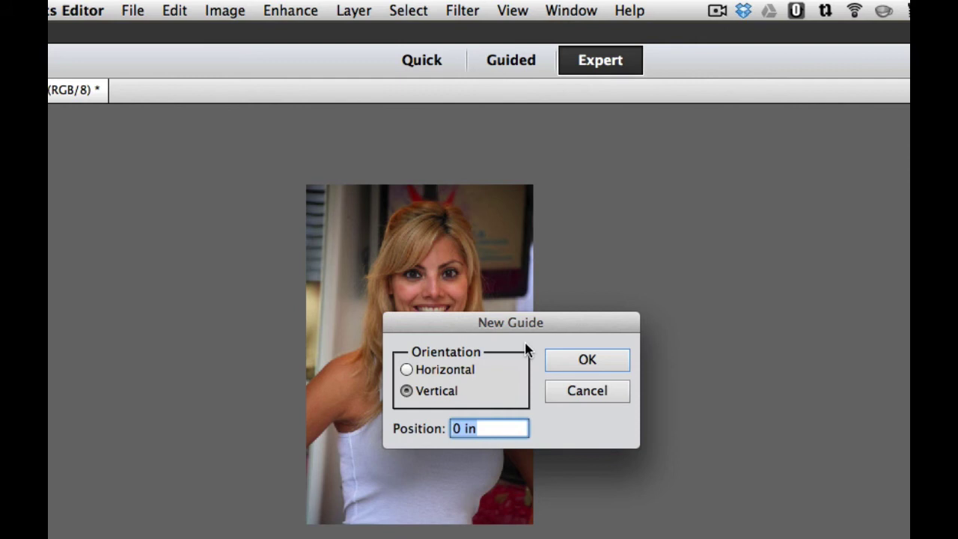
text(4)
click(589, 360)
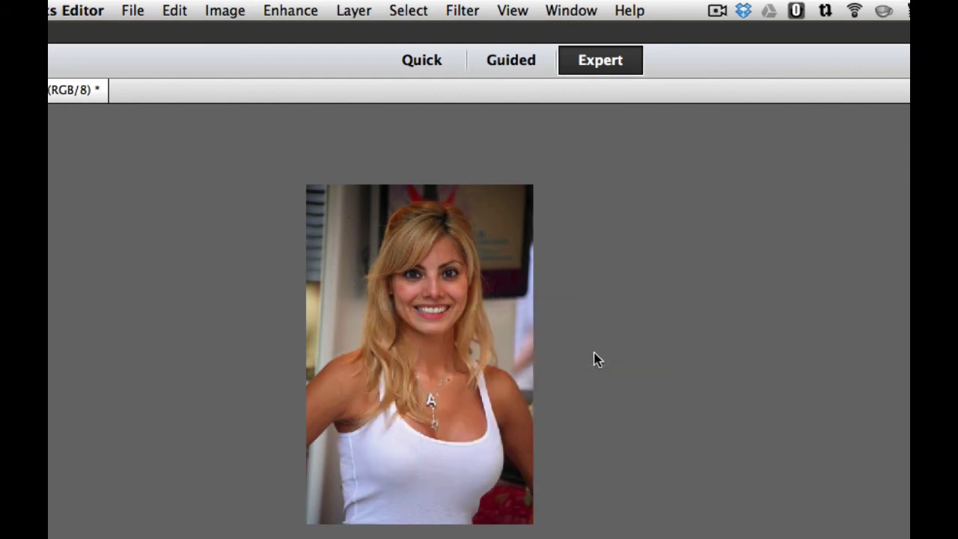
Add a horizontal guide at 6 inches
click(513, 10)
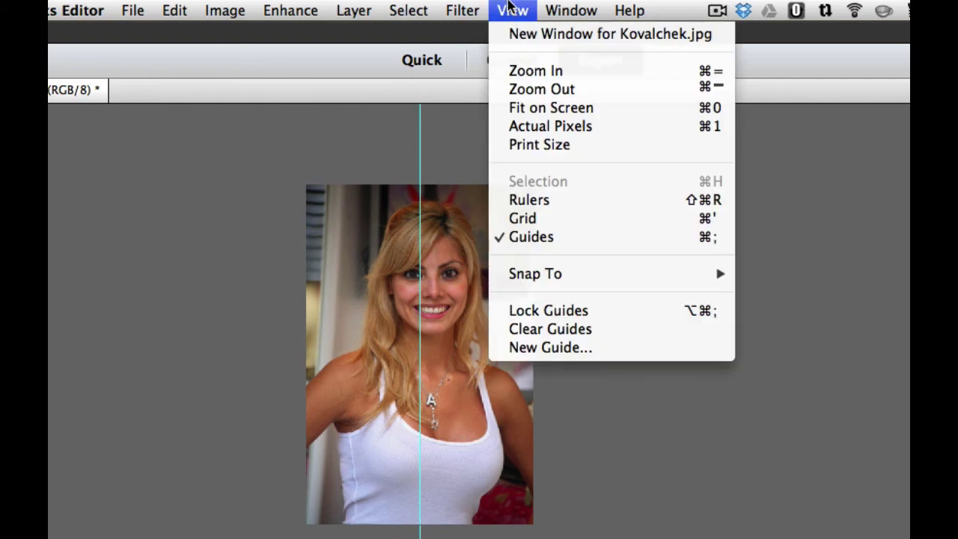
click(571, 348)
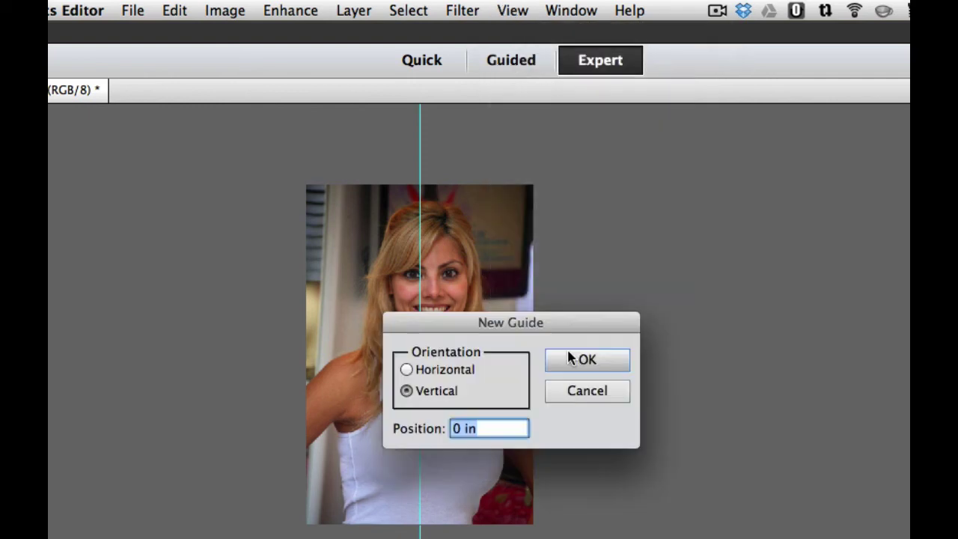
click(440, 378)
text(6)
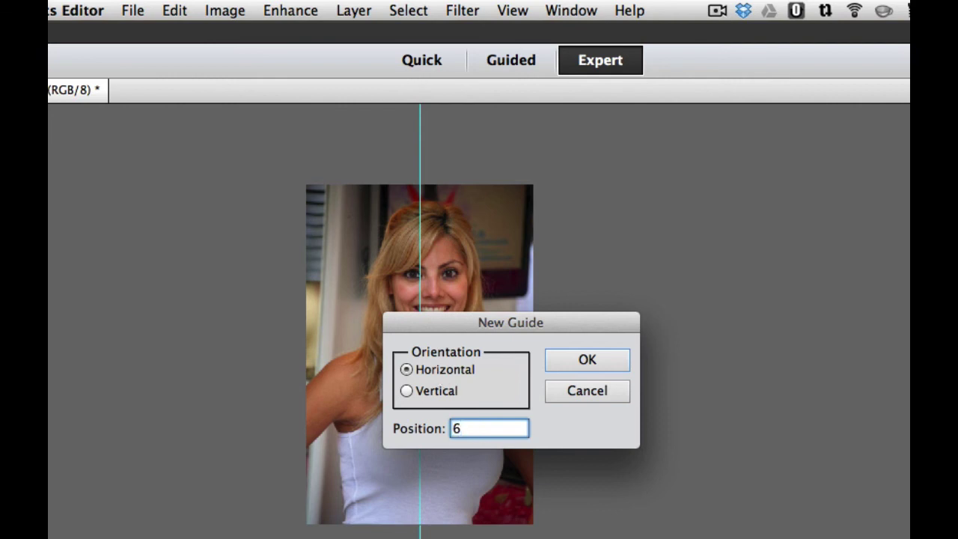
click(590, 360)
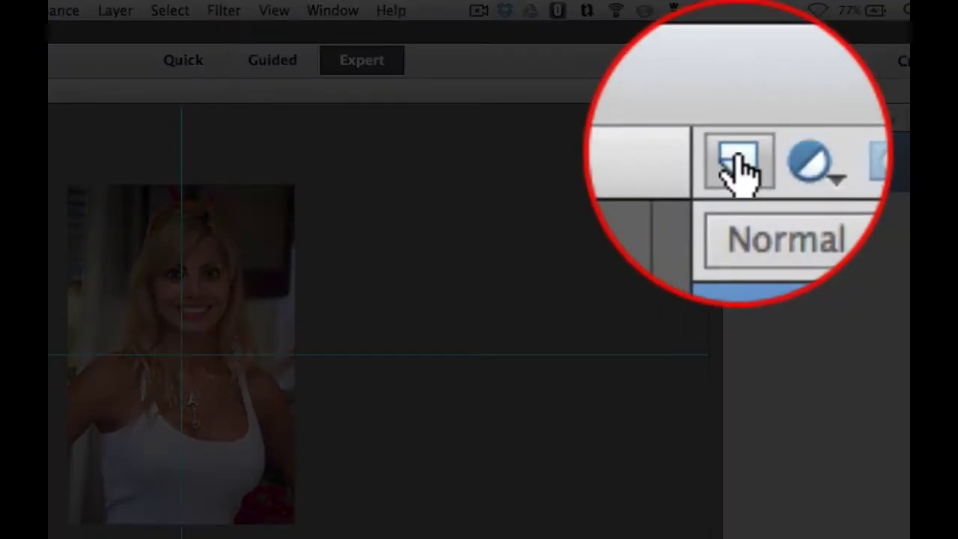
Create empty Layer 1 and set the foreground colour to deep purple #422c98
click(739, 171)
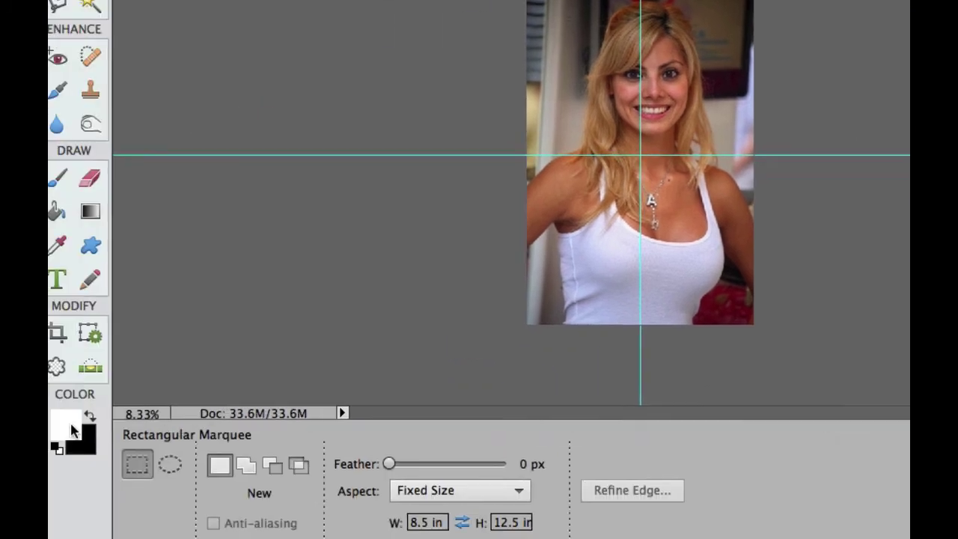
click(75, 424)
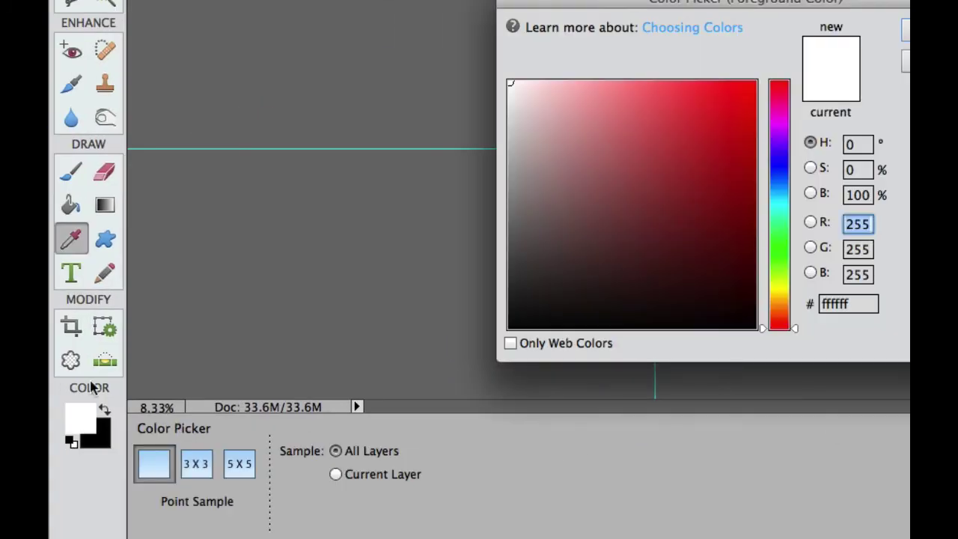
click(782, 156)
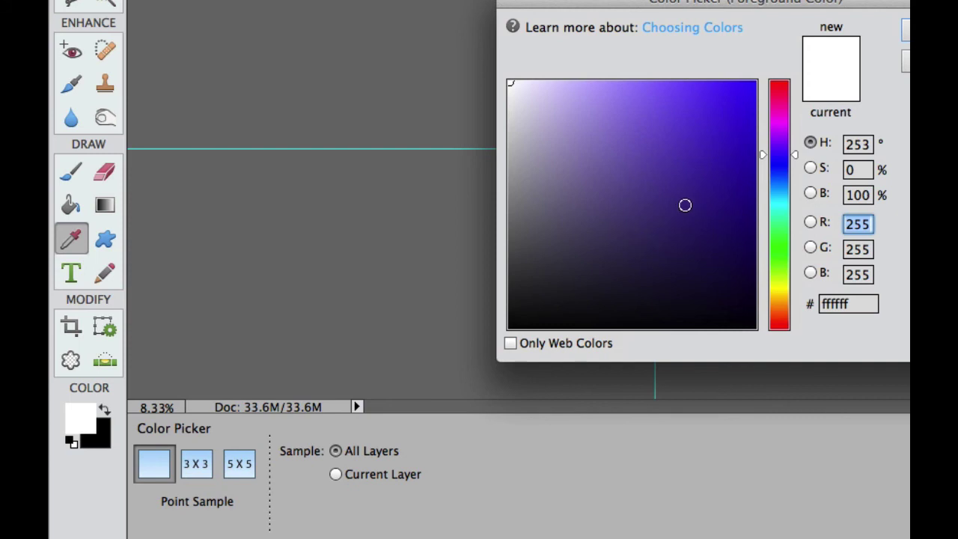
click(691, 205)
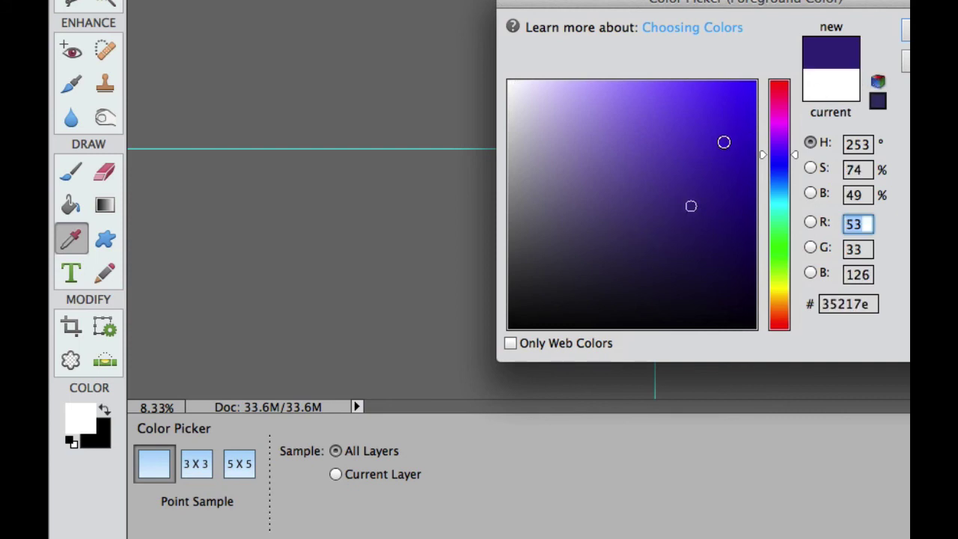
click(685, 180)
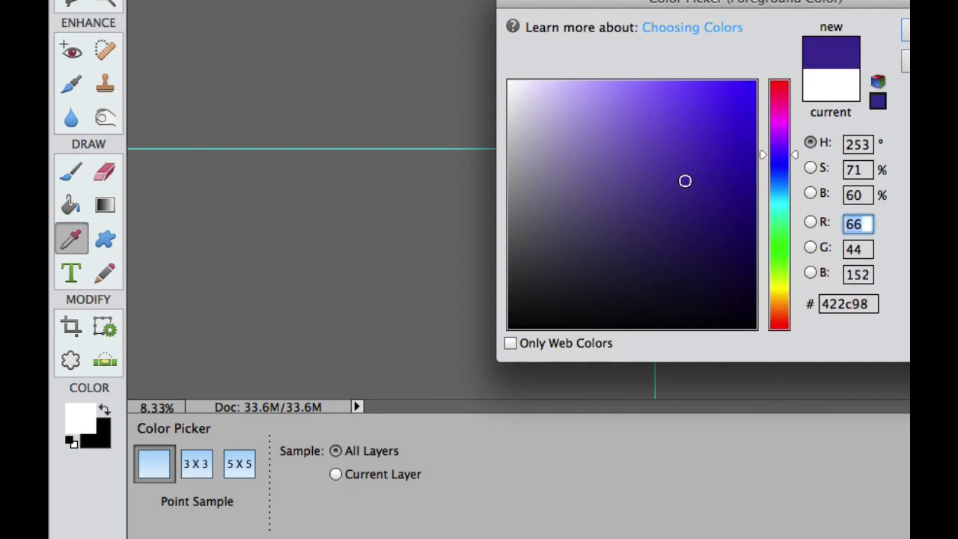
click(906, 31)
key(m)
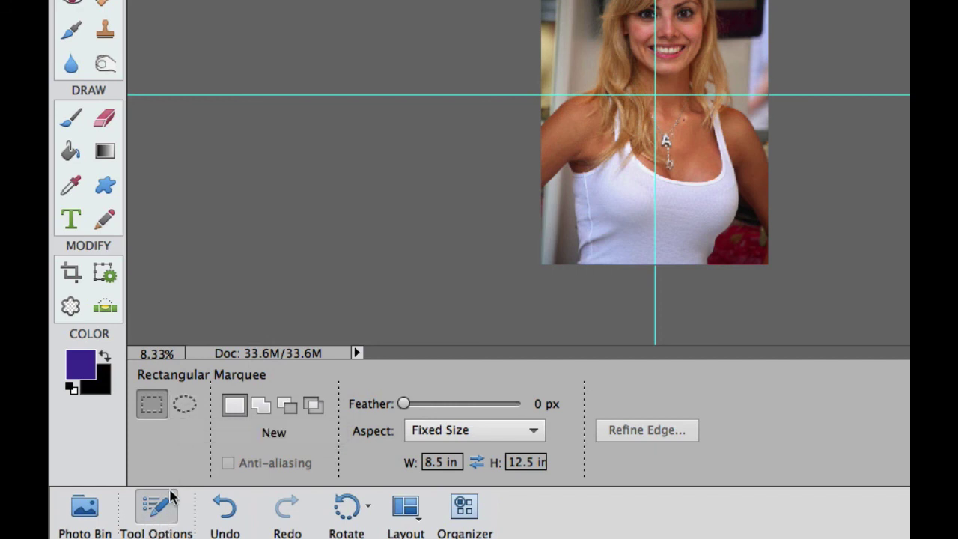
Choose the Elliptical Marquee tool with a 97 px feather and Normal aspect
click(185, 402)
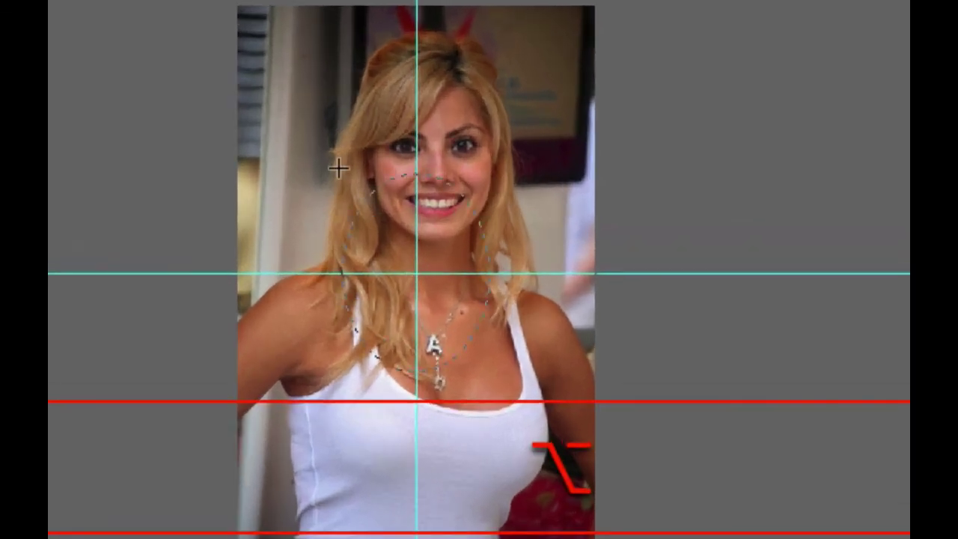
Drag an oval outward from the guide crossing around the woman's head and upper body
drag(308, 121, 266, 32)
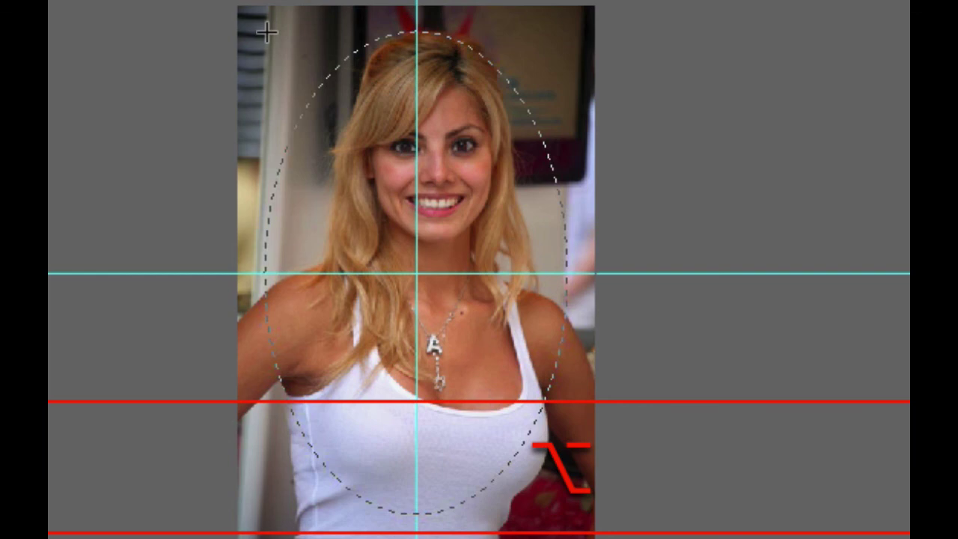
drag(266, 32, 267, 32)
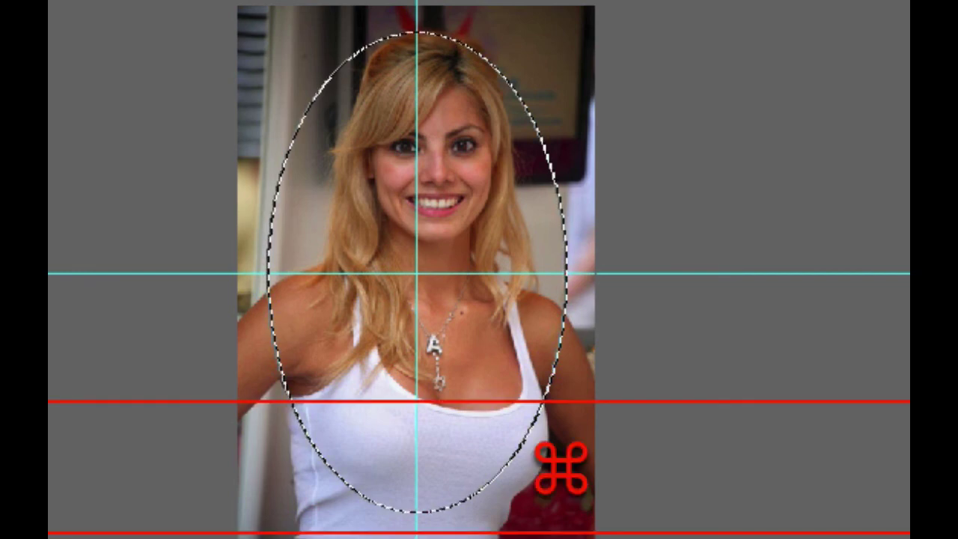
Invert the selection so everything outside the oval is selected
key(super+shift+i)
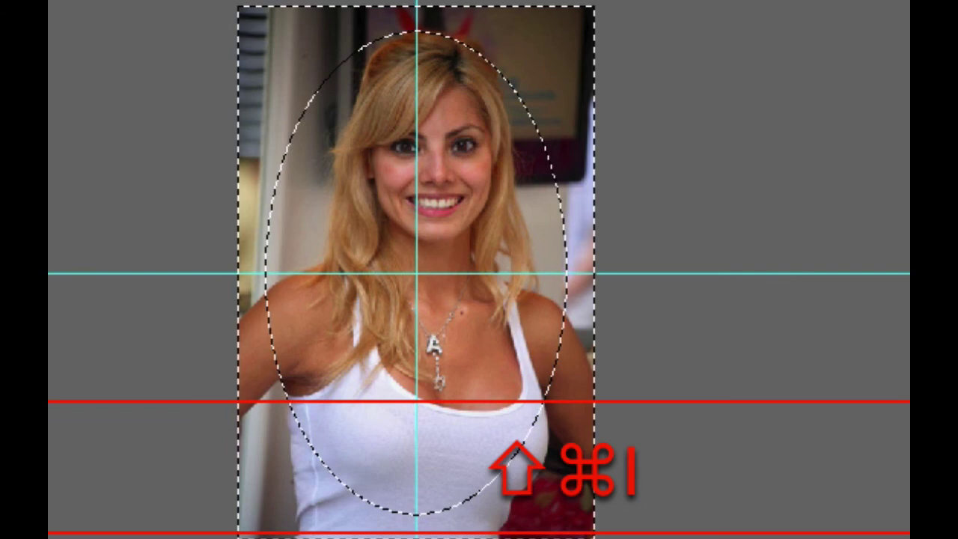